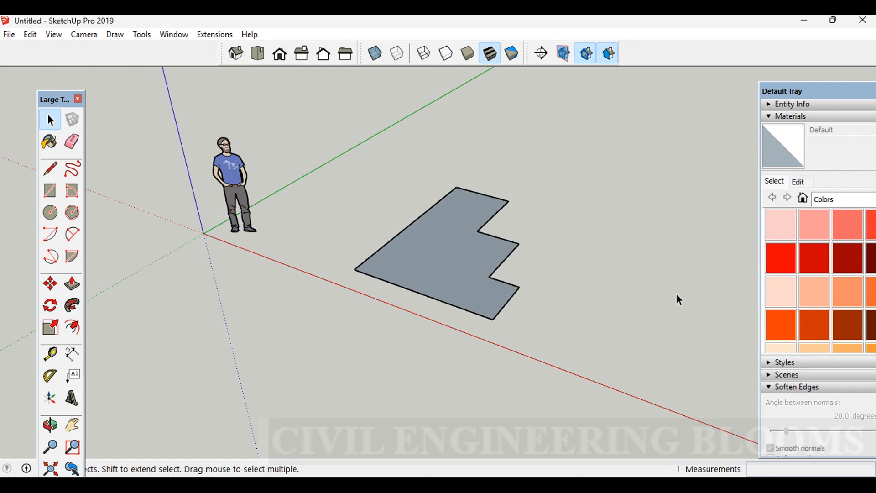
{"action": "scroll", "coordinate": [621, 292], "scroll_direction": "up", "scroll_amount": 2}
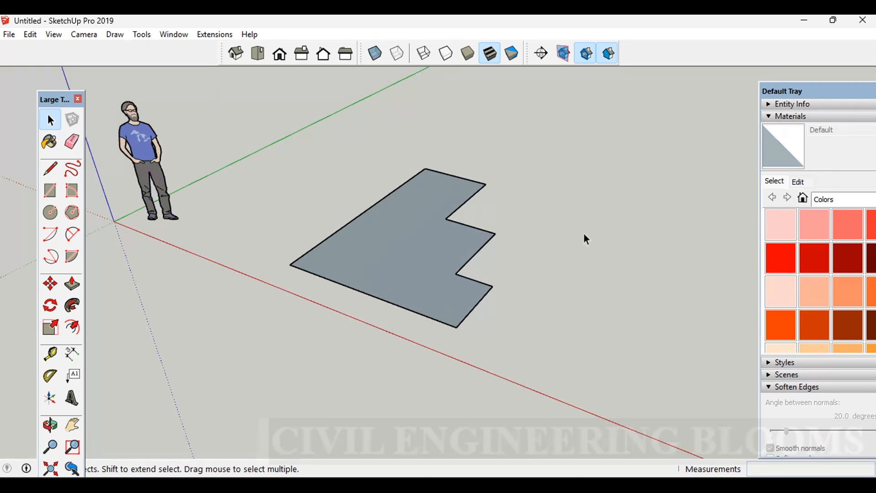
{"action": "middle_click_drag", "start_coordinate": [442, 190], "coordinate": [446, 253]}
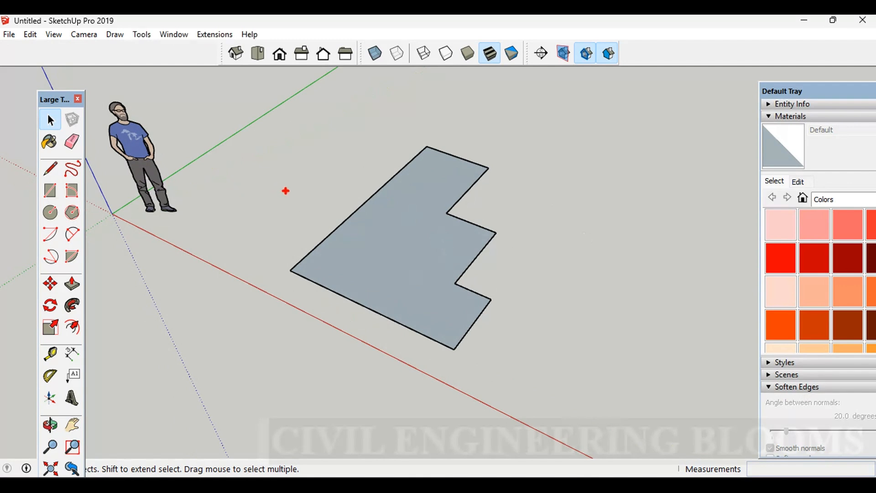
{"action": "mouse_move", "coordinate": [288, 268]}
{"action": "left_mouse_down"}
{"action": "mouse_move", "coordinate": [287, 104]}
{"action": "mouse_move", "coordinate": [348, 117]}
{"action": "mouse_move", "coordinate": [345, 163]}
{"action": "mouse_move", "coordinate": [382, 221]}
{"action": "mouse_move", "coordinate": [435, 268]}
{"action": "mouse_move", "coordinate": [310, 281]}
{"action": "mouse_move", "coordinate": [278, 265]}
{"action": "left_mouse_up"}
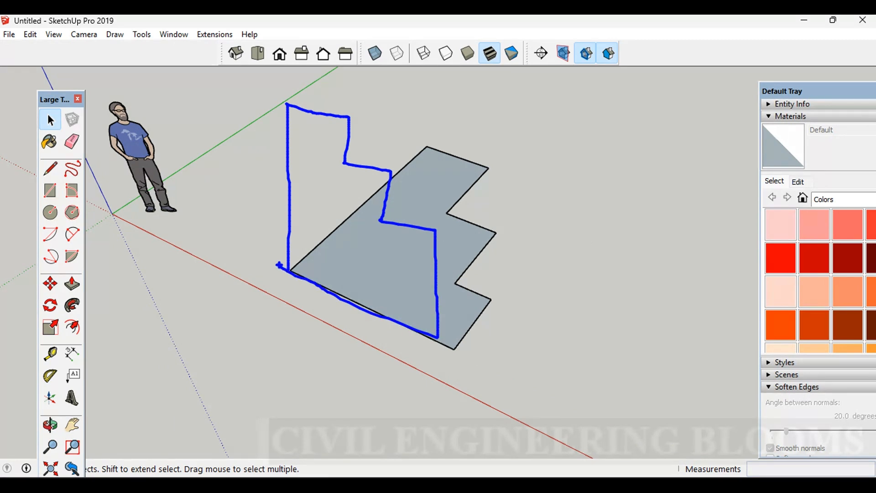
{"action": "key", "text": "Escape"}
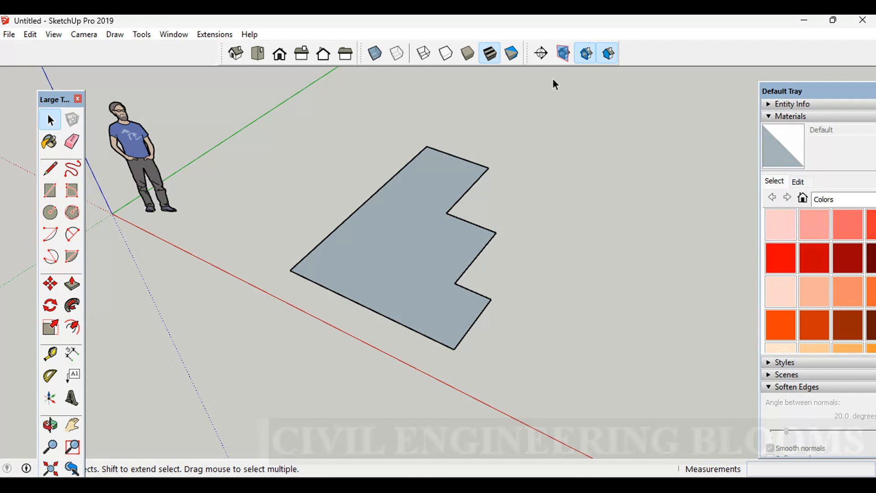
Step: Rotate the stepped face and its edges 90 degrees about its near corner so that it stands upright
{"action": "double_click", "coordinate": [414, 234]}
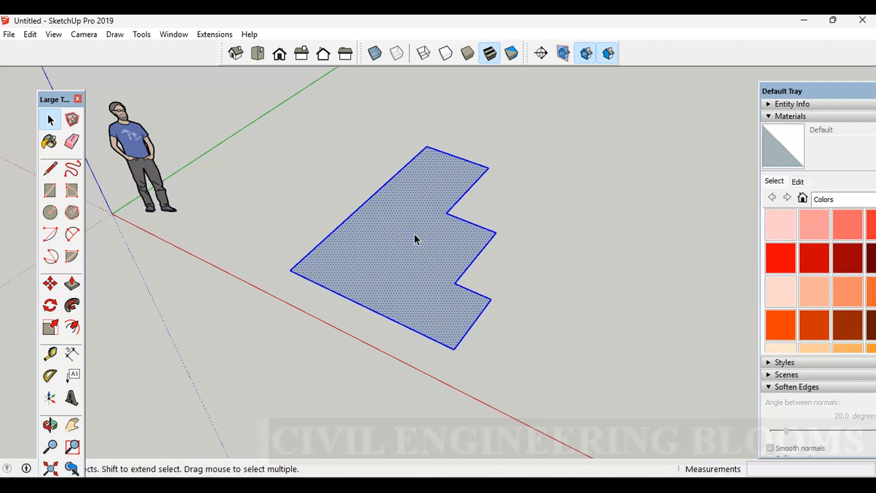
{"action": "left_click", "coordinate": [53, 307]}
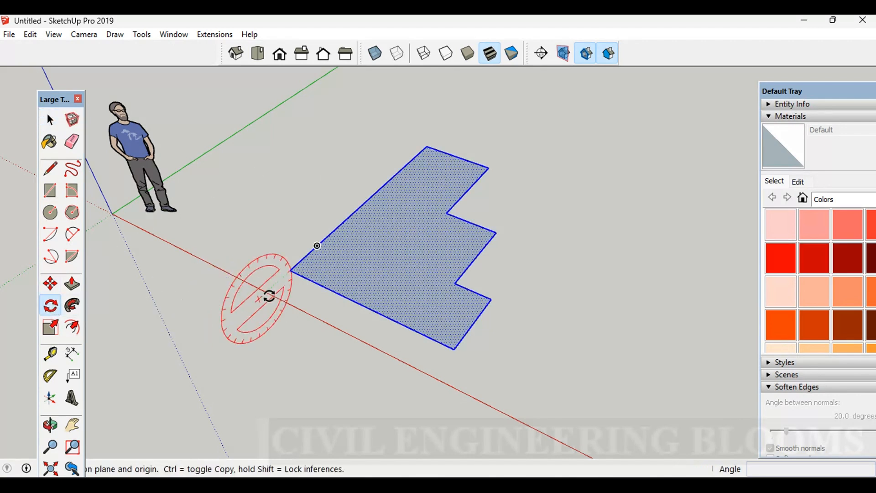
{"action": "middle_click_drag", "start_coordinate": [528, 358], "coordinate": [476, 270]}
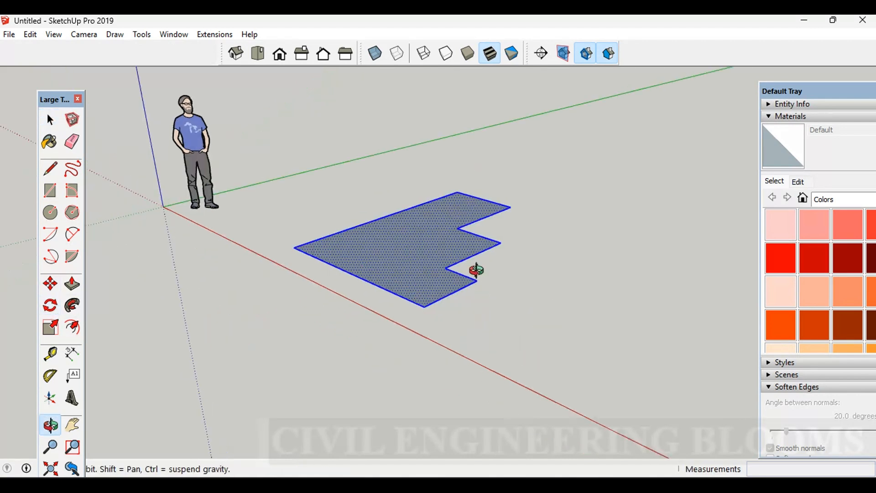
{"action": "left_click", "coordinate": [297, 249]}
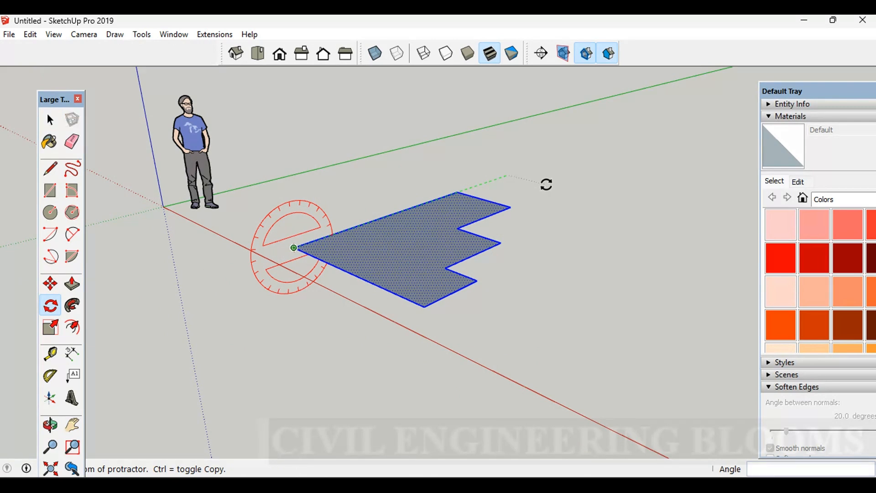
{"action": "left_click", "coordinate": [545, 184]}
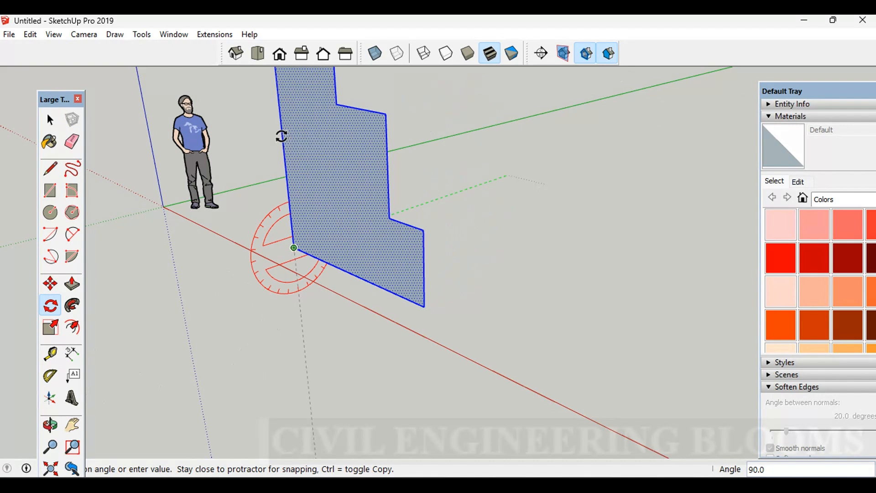
{"action": "left_click", "coordinate": [281, 136]}
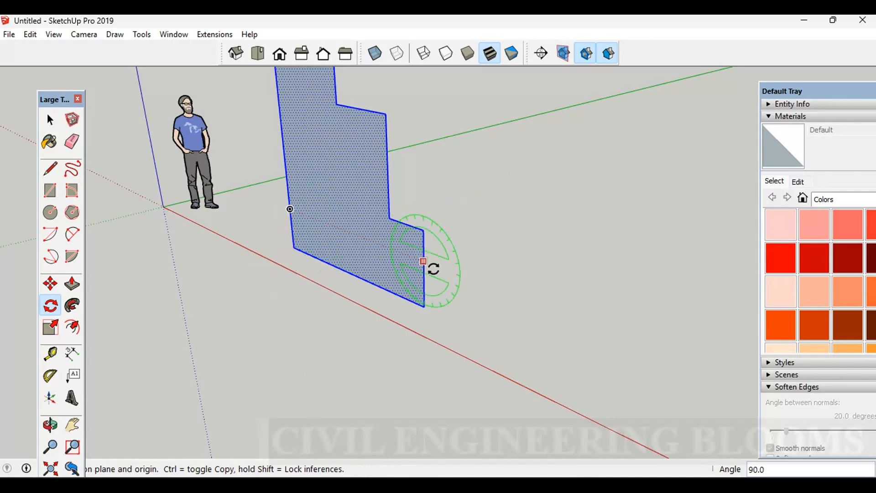
Step: Delete the upright stepped face and the standing scale figure beside the origin
{"action": "middle_click_drag", "start_coordinate": [398, 291], "coordinate": [434, 292]}
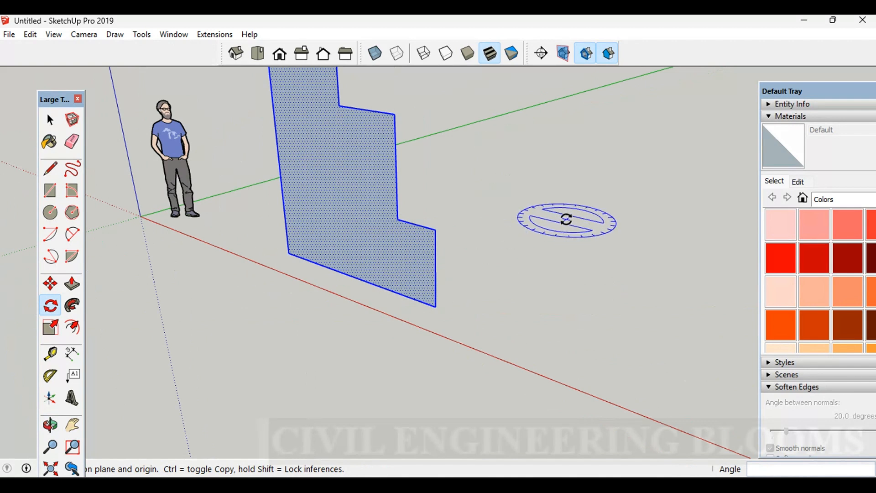
{"action": "key", "text": "space"}
{"action": "key", "text": "Delete"}
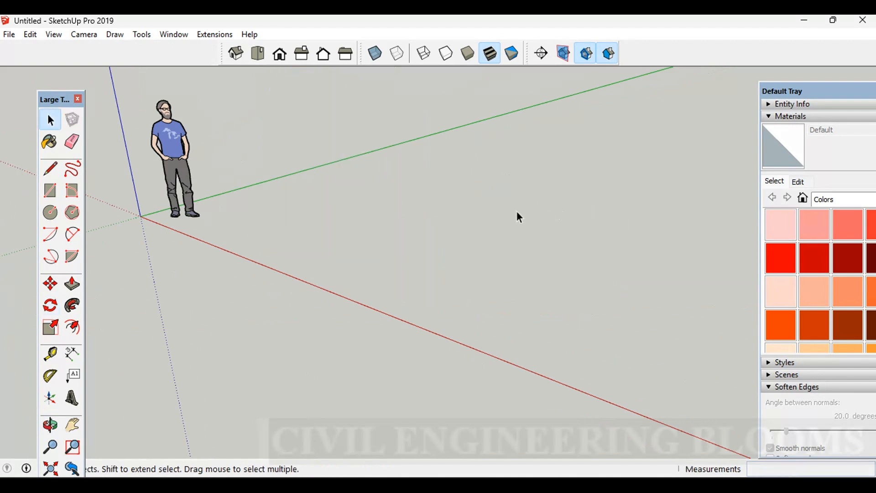
{"action": "scroll", "coordinate": [211, 144], "scroll_direction": "up", "scroll_amount": 4}
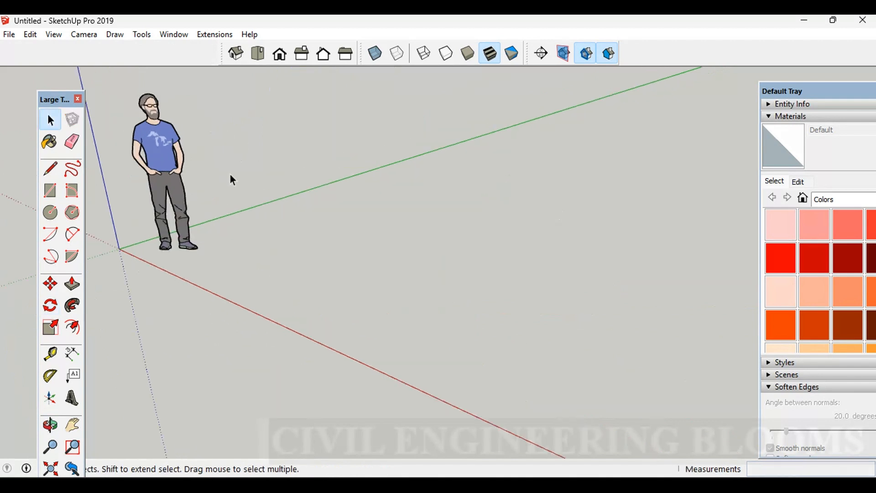
{"action": "middle_click_drag", "start_coordinate": [212, 144], "coordinate": [376, 176]}
{"action": "left_click", "coordinate": [154, 327]}
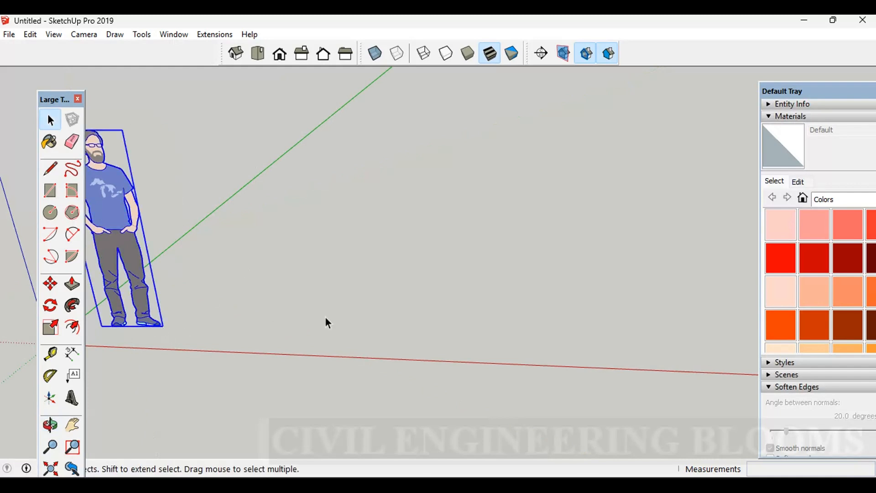
{"action": "key", "text": "Delete"}
Step: Draw a 10' by 10' rectangle on the ground plane between the red and green axes
{"action": "middle_click_drag", "start_coordinate": [325, 316], "coordinate": [431, 292]}
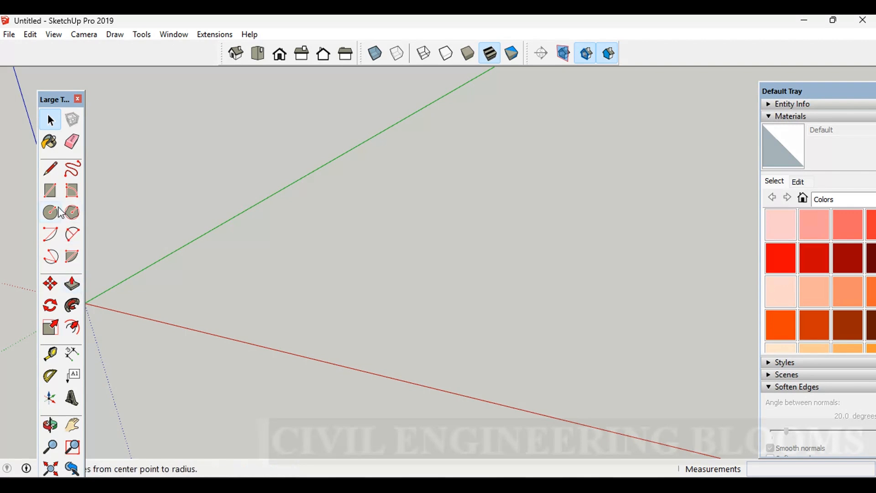
{"action": "left_click", "coordinate": [51, 191]}
{"action": "left_click", "coordinate": [155, 304]}
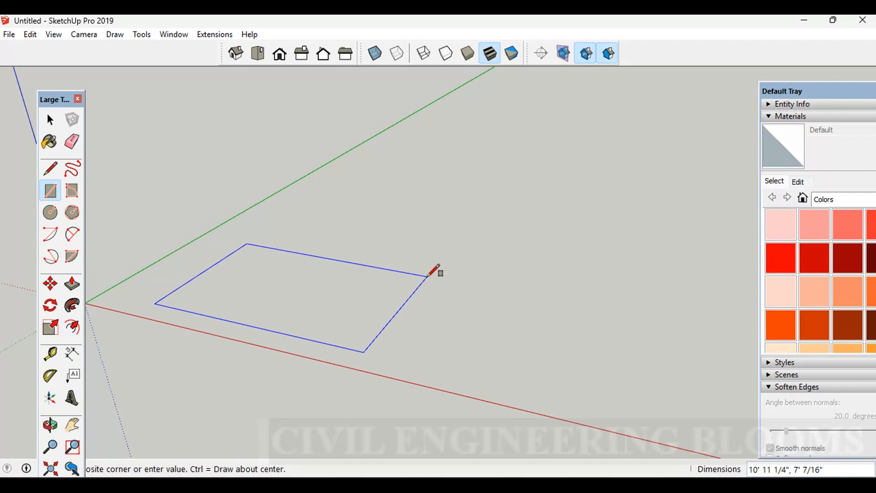
{"action": "type", "text": "10',10'"}
{"action": "key", "text": "Return"}
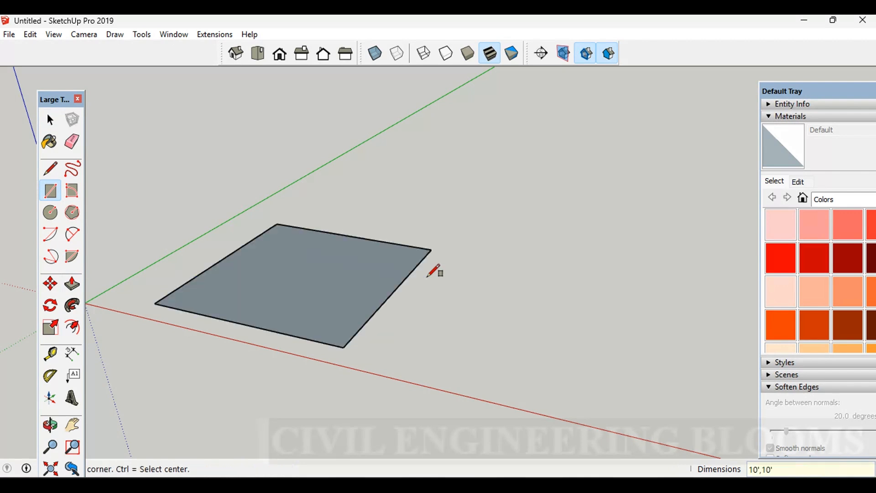
{"action": "key", "text": "space"}
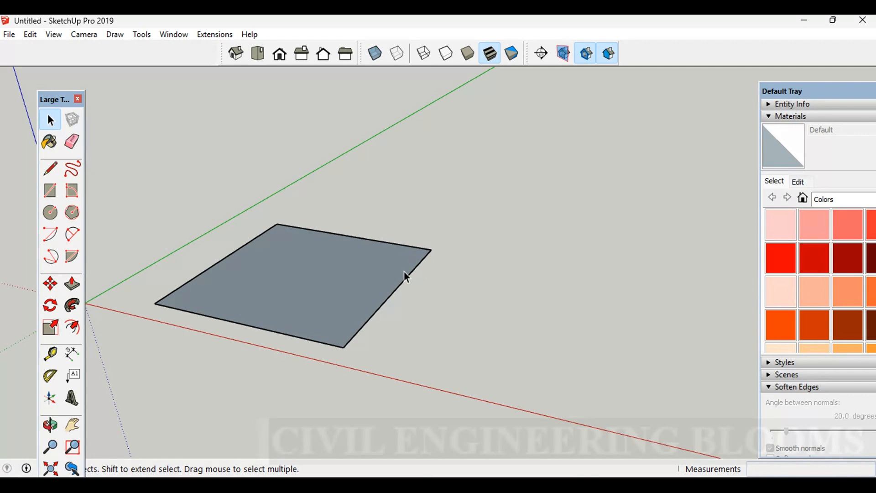
Step: Pull the square face up 4' with Push/Pull to form a box
{"action": "key", "text": "p"}
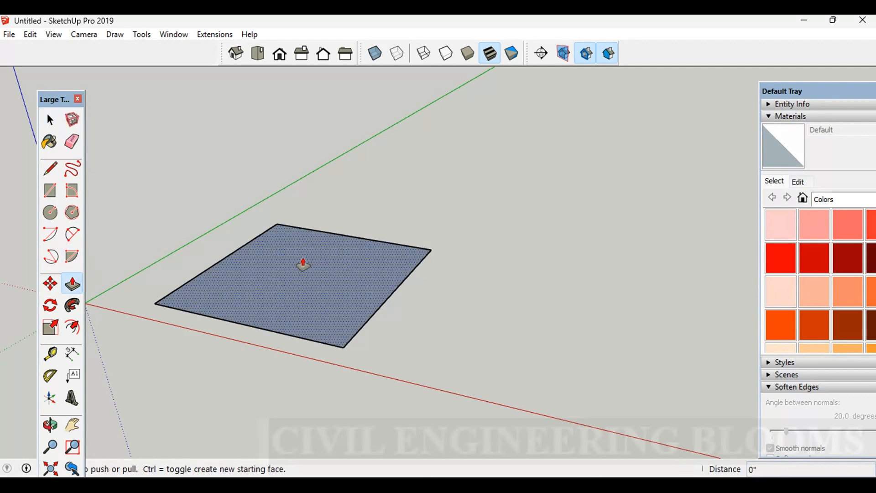
{"action": "left_click", "coordinate": [309, 297]}
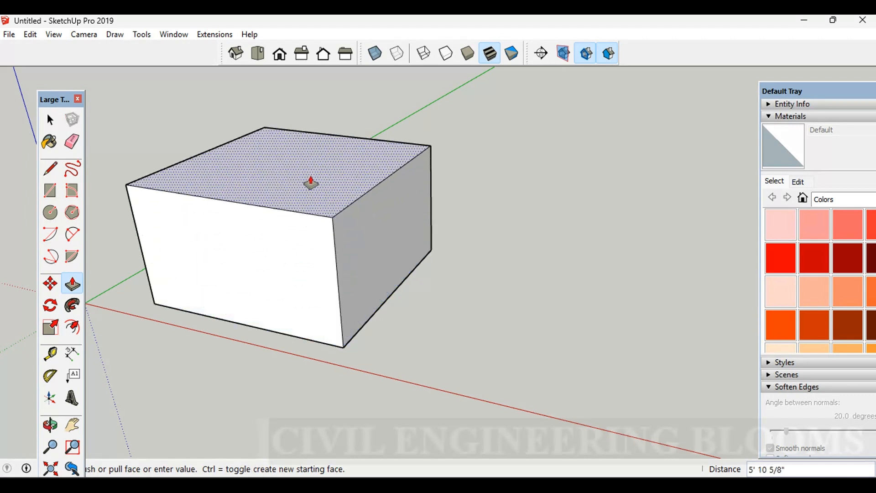
{"action": "type", "text": "4"}
{"action": "key", "text": "Return"}
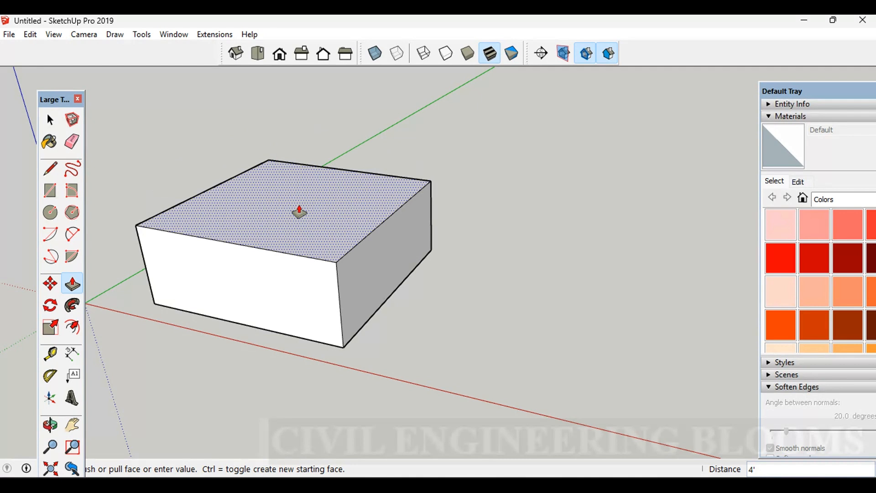
{"action": "left_click", "coordinate": [72, 284]}
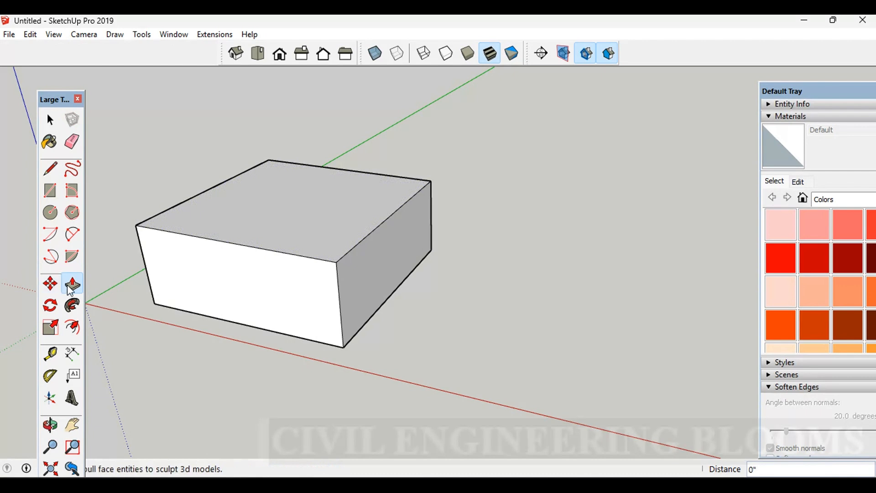
{"action": "left_click", "coordinate": [348, 196]}
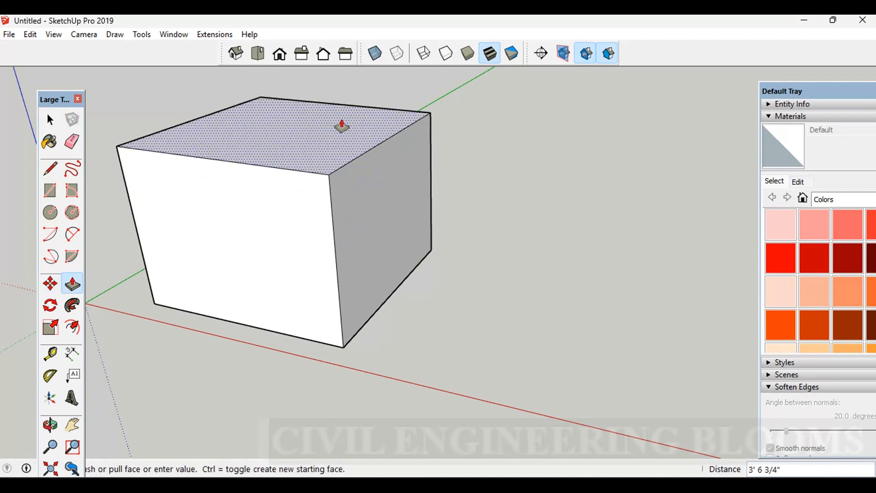
{"action": "key", "text": "Escape"}
{"action": "left_click", "coordinate": [372, 259]}
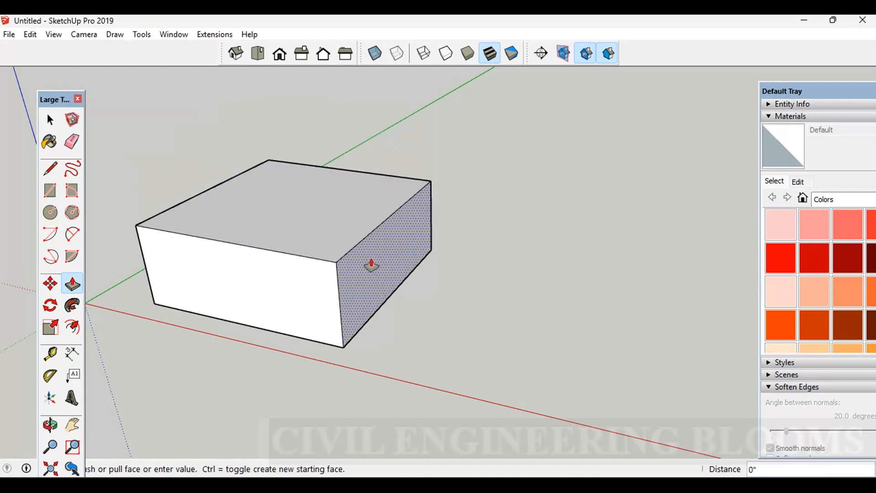
{"action": "key", "text": "Escape"}
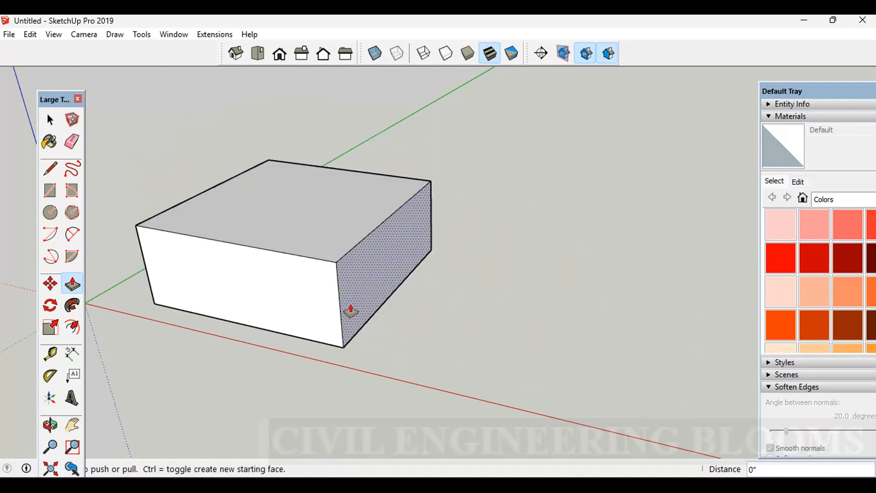
{"action": "left_click", "coordinate": [322, 312]}
{"action": "key", "text": "Escape"}
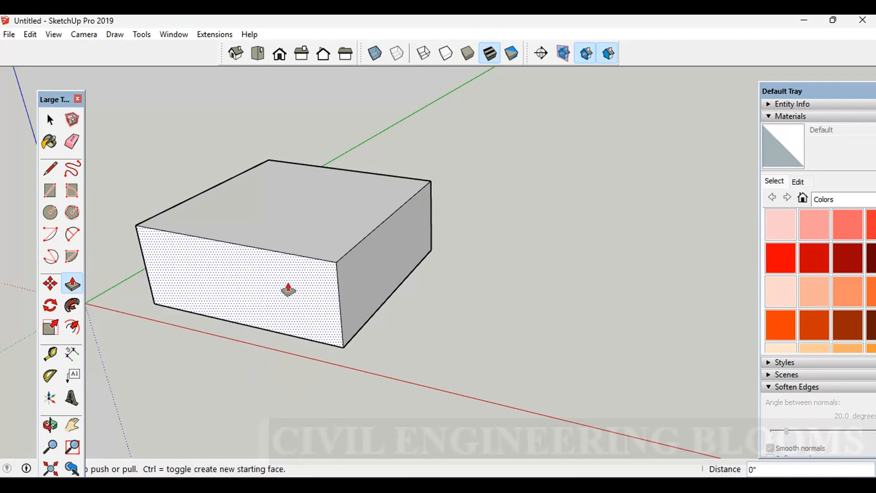
{"action": "left_click", "coordinate": [306, 259]}
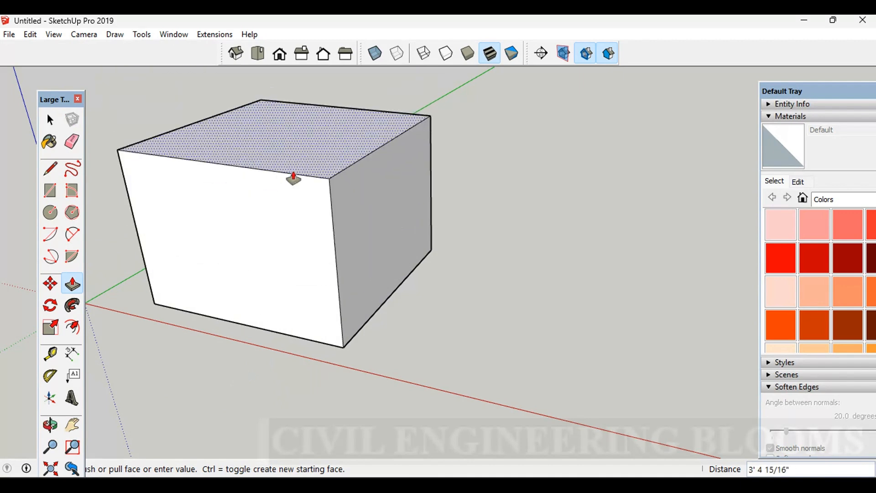
{"action": "key", "text": "Escape"}
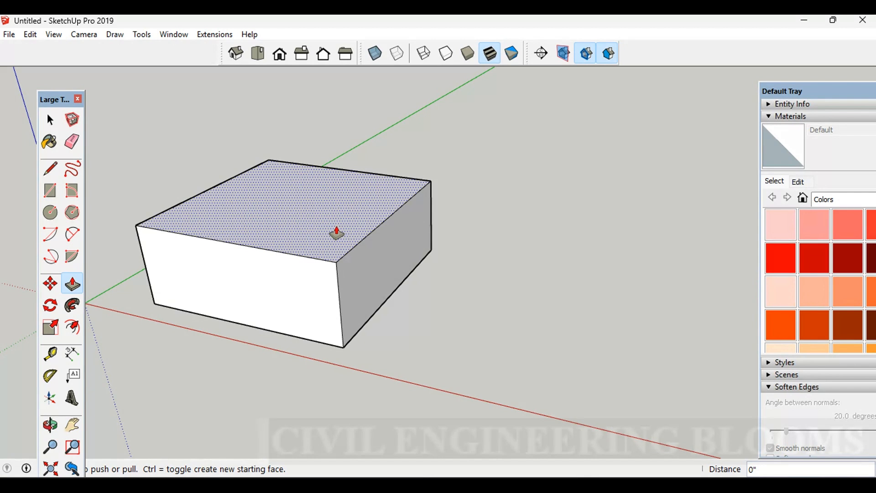
{"action": "left_click", "coordinate": [337, 232]}
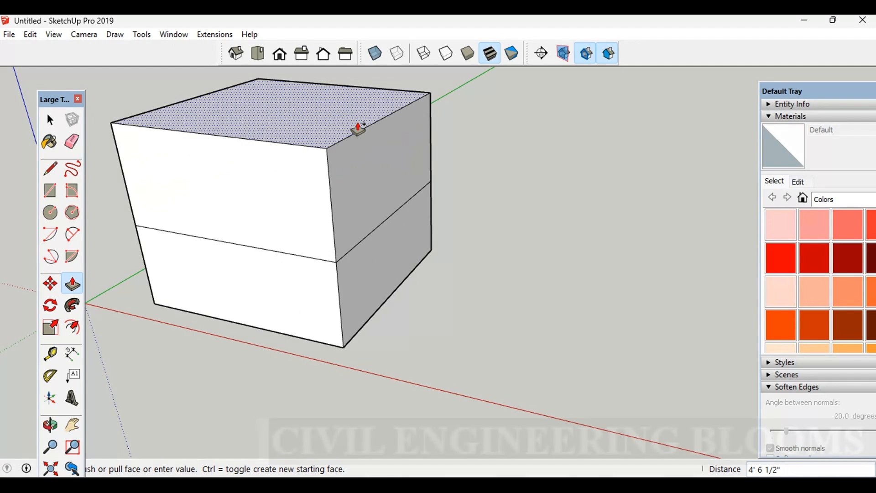
{"action": "key", "text": "Escape"}
Step: Pull the box's top face up 1" as a new starting face to add a thin slab on top
{"action": "key", "text": "ctrl"}
{"action": "left_click", "coordinate": [235, 230]}
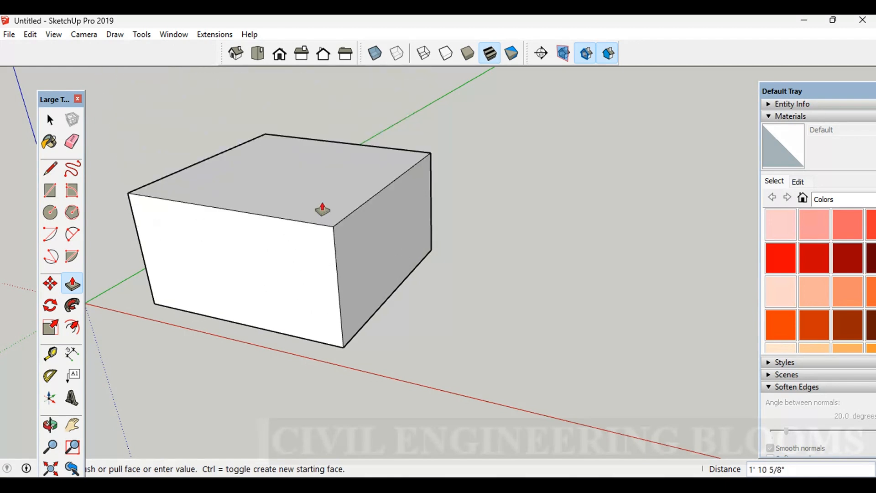
{"action": "key", "text": "ctrl"}
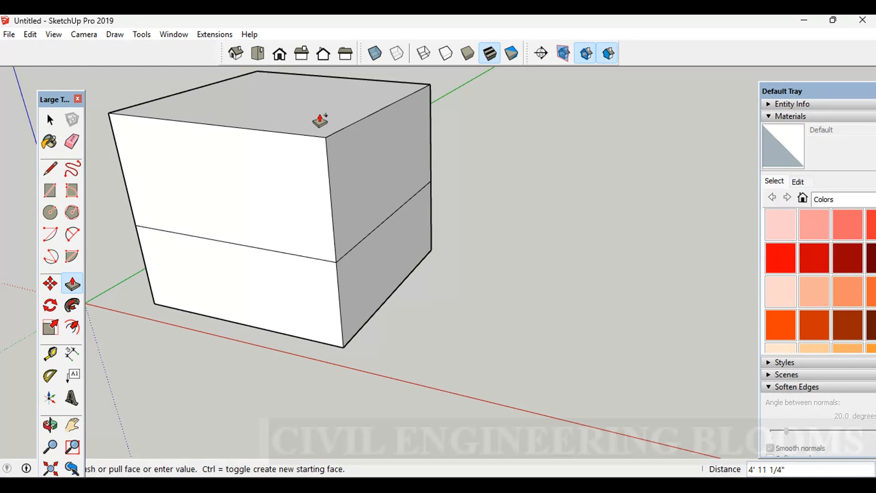
{"action": "type", "text": "1"}
{"action": "key", "text": "Return"}
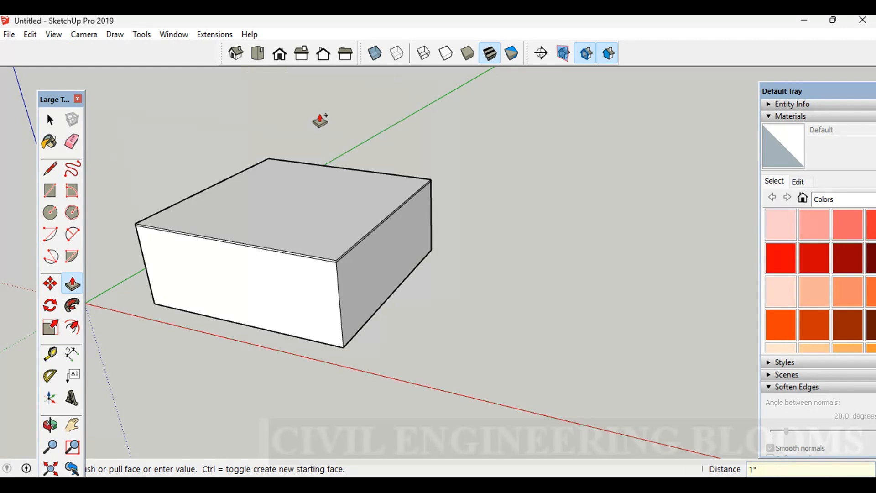
Step: Pull the thin slab's edge face along the red axis outward 6' as a new starting face to form an overhang
{"action": "scroll", "coordinate": [361, 325], "scroll_direction": "up", "scroll_amount": 6}
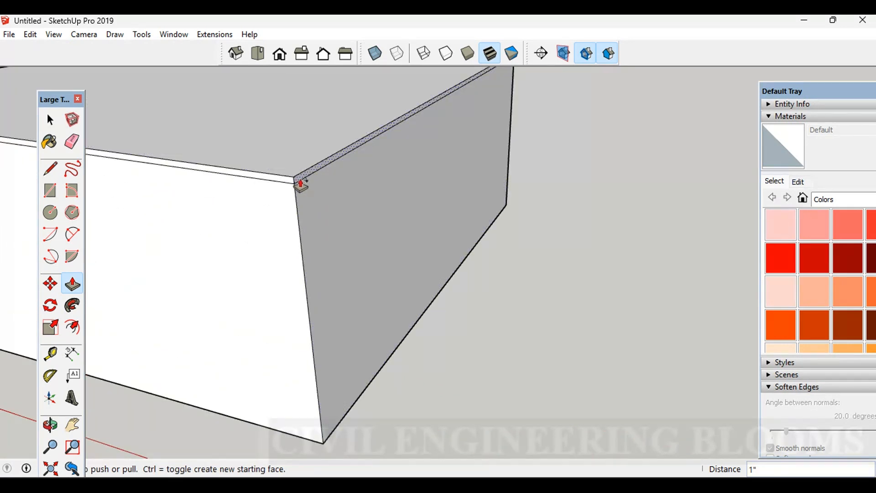
{"action": "left_click", "coordinate": [300, 184]}
{"action": "scroll", "coordinate": [272, 198], "scroll_direction": "down", "scroll_amount": 5}
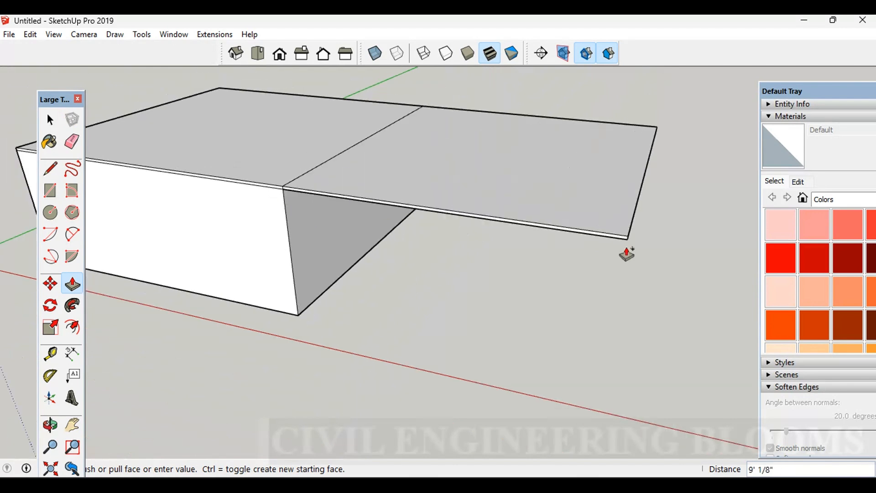
{"action": "type", "text": "6"}
{"action": "key", "text": "Return"}
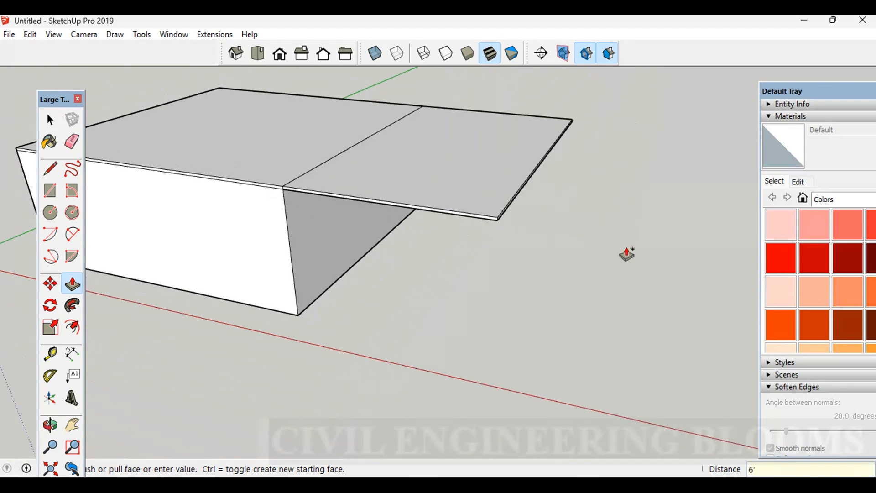
Step: Pull the overhanging slab's outer end face outward 2' along the red axis as a new starting face
{"action": "scroll", "coordinate": [519, 225], "scroll_direction": "up", "scroll_amount": 5}
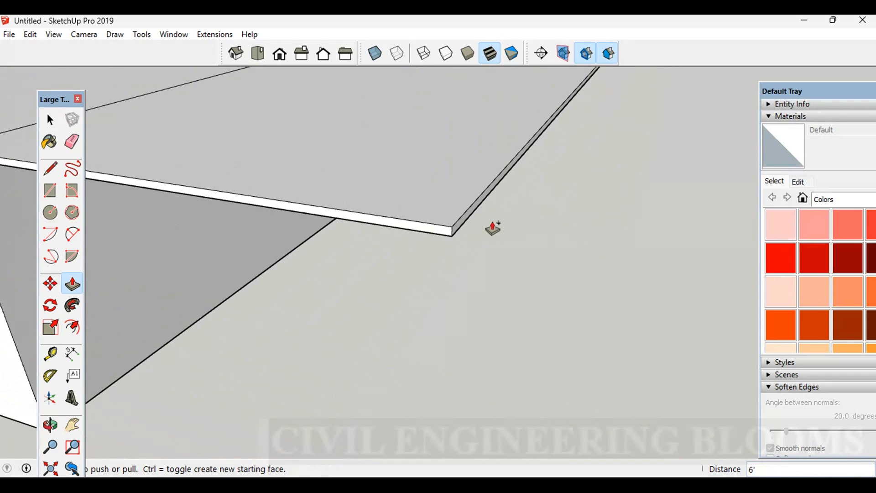
{"action": "left_click", "coordinate": [454, 236]}
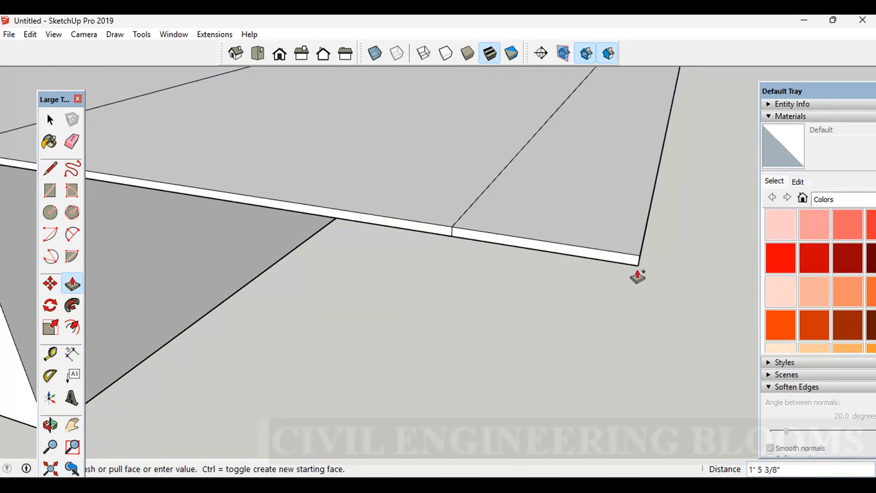
{"action": "scroll", "coordinate": [644, 274], "scroll_direction": "down", "scroll_amount": 3}
{"action": "type", "text": "2"}
{"action": "key", "text": "Return"}
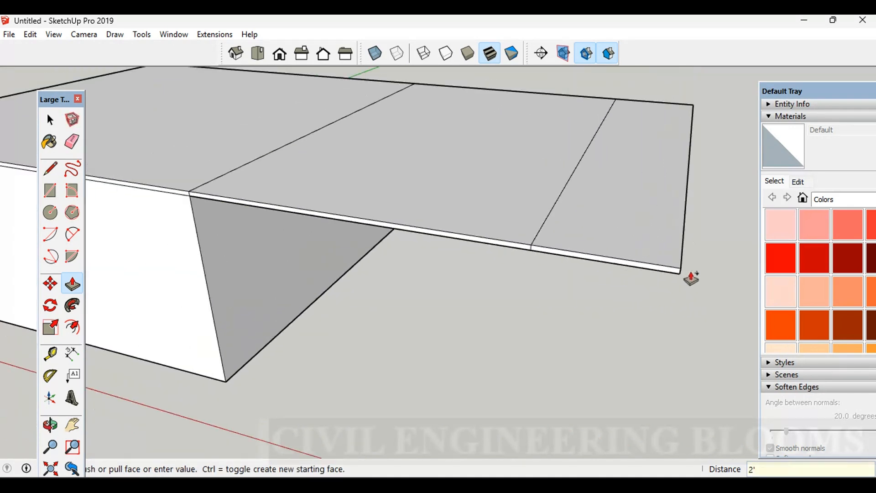
Step: Pull the underside of the slab's outer strip down 4' to form a supporting leg
{"action": "middle_click_drag", "start_coordinate": [669, 274], "coordinate": [466, 215]}
{"action": "key", "text": "o"}
{"action": "left_click_drag", "start_coordinate": [517, 245], "coordinate": [511, 111]}
{"action": "key", "text": "p"}
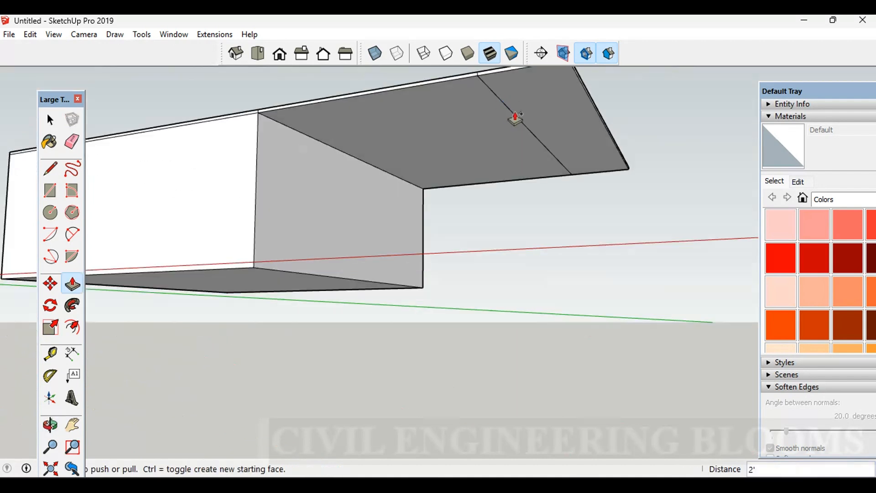
{"action": "left_click", "coordinate": [522, 119]}
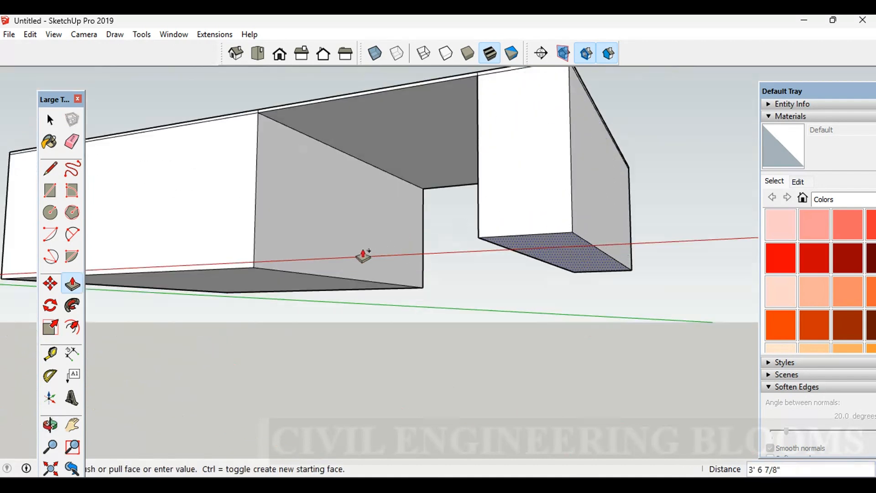
{"action": "type", "text": "4'"}
{"action": "key", "text": "Return"}
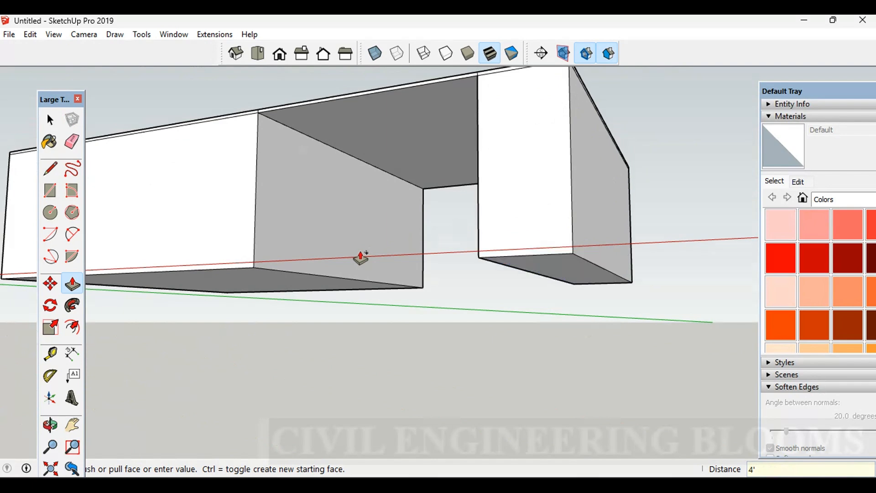
Step: Draw a circle with a 2' radius on the ground plane beside the table-like solid
{"action": "scroll", "coordinate": [358, 256], "scroll_direction": "down", "scroll_amount": 5}
{"action": "middle_click_drag", "start_coordinate": [284, 287], "coordinate": [344, 415]}
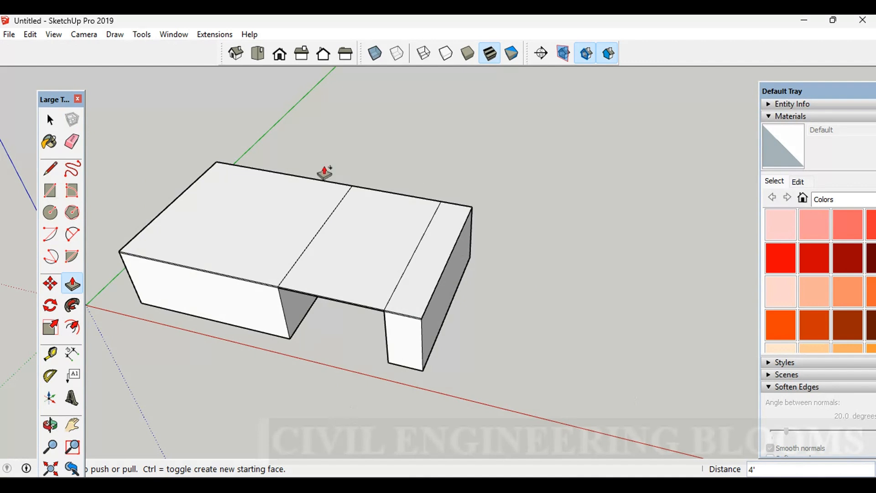
{"action": "left_click", "coordinate": [50, 213]}
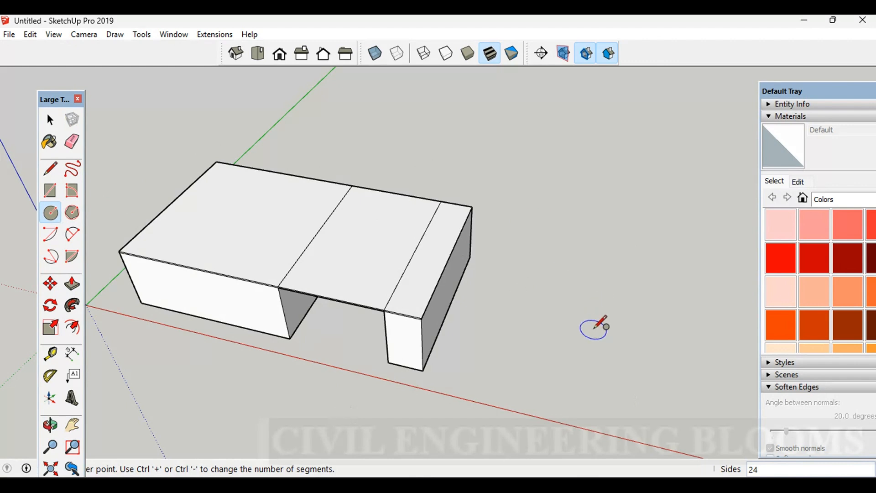
{"action": "left_click", "coordinate": [594, 328]}
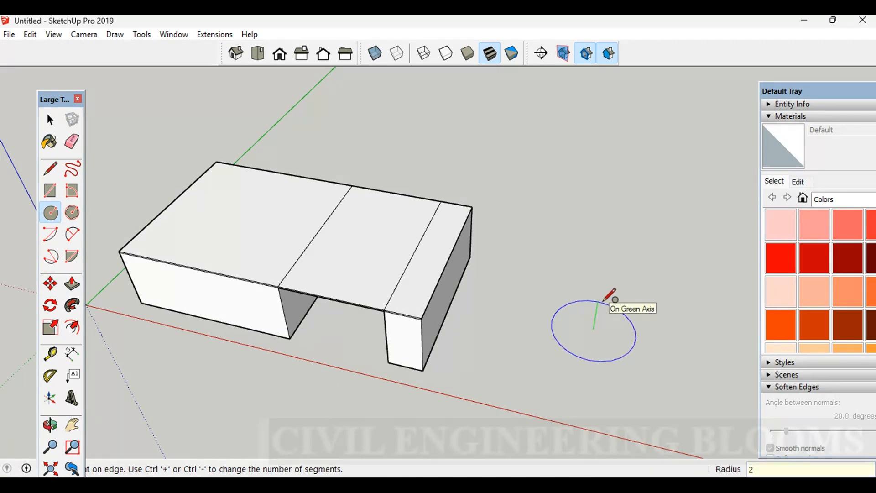
{"action": "left_click", "coordinate": [598, 301]}
{"action": "key", "text": "space"}
Step: Select the circle's edge and set its number of segments to 90 in Entity Info
{"action": "scroll", "coordinate": [623, 321], "scroll_direction": "up", "scroll_amount": 3}
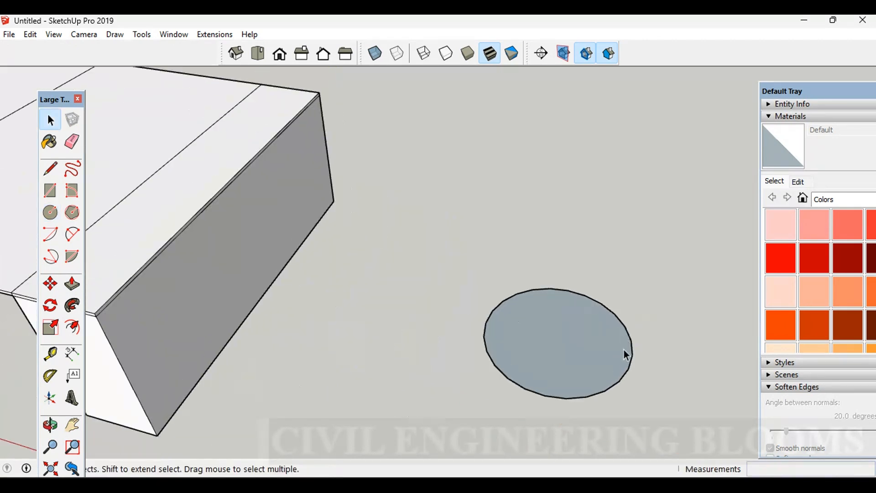
{"action": "left_click", "coordinate": [634, 350]}
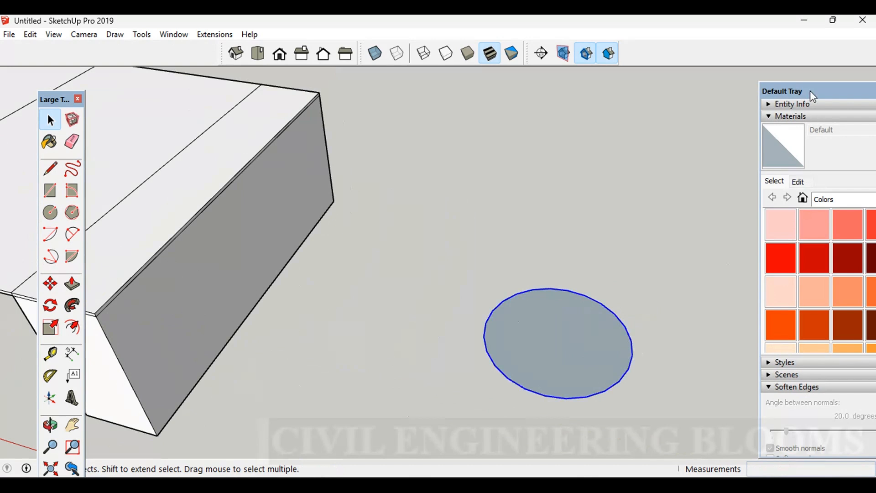
{"action": "left_click_drag", "start_coordinate": [811, 91], "coordinate": [775, 68]}
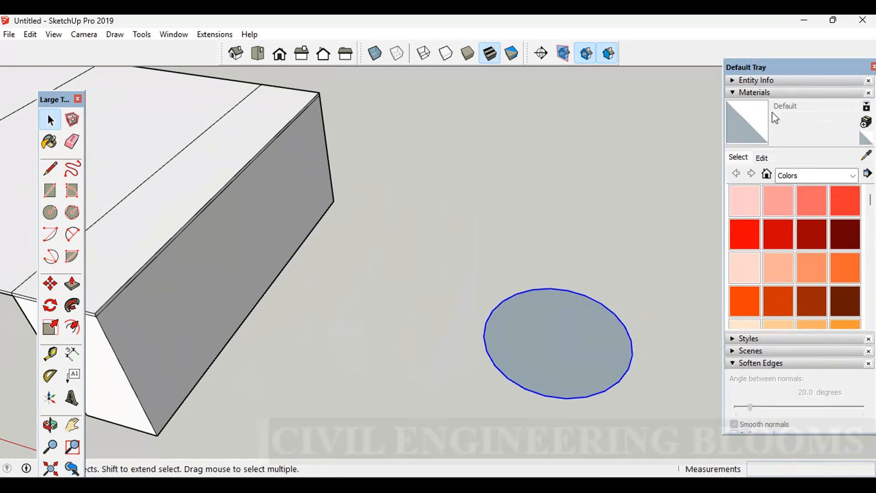
{"action": "left_click", "coordinate": [746, 80]}
{"action": "left_click", "coordinate": [813, 145]}
{"action": "type", "text": "90"}
{"action": "key", "text": "Return"}
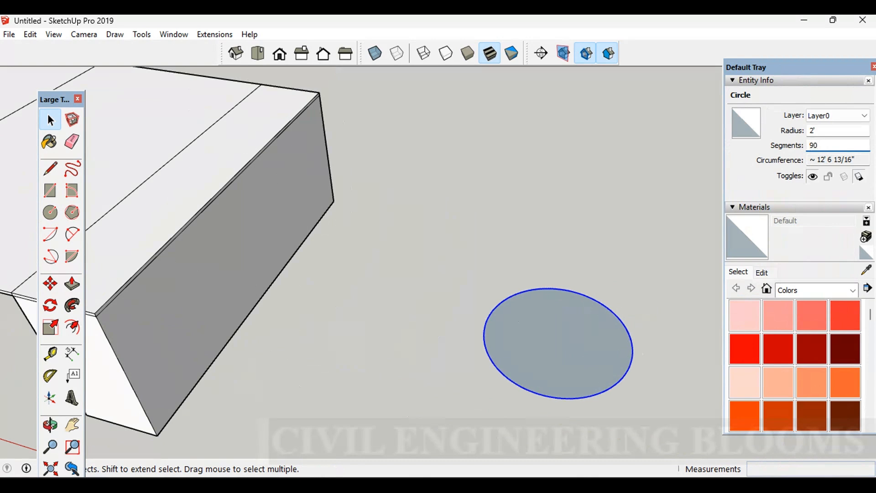
Step: Pull the circular face up 5' with Push/Pull to form a cylinder
{"action": "left_click", "coordinate": [72, 284]}
{"action": "left_click", "coordinate": [504, 336]}
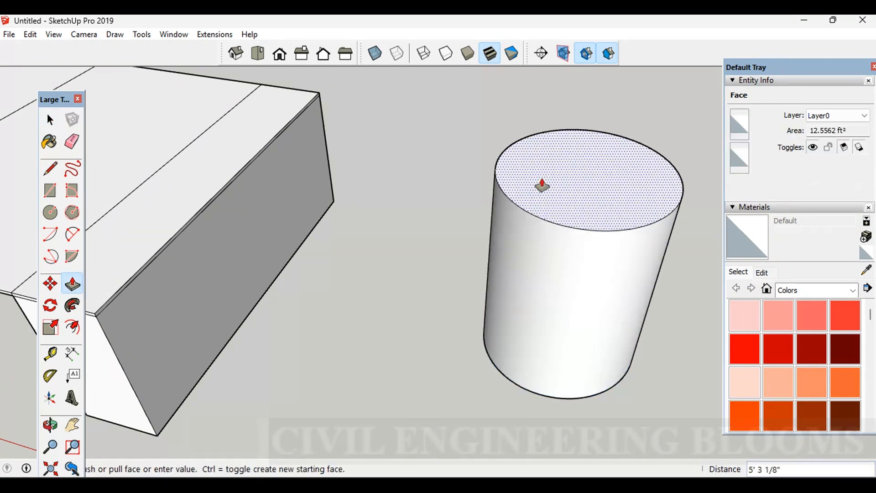
{"action": "type", "text": "5'"}
{"action": "key", "text": "Return"}
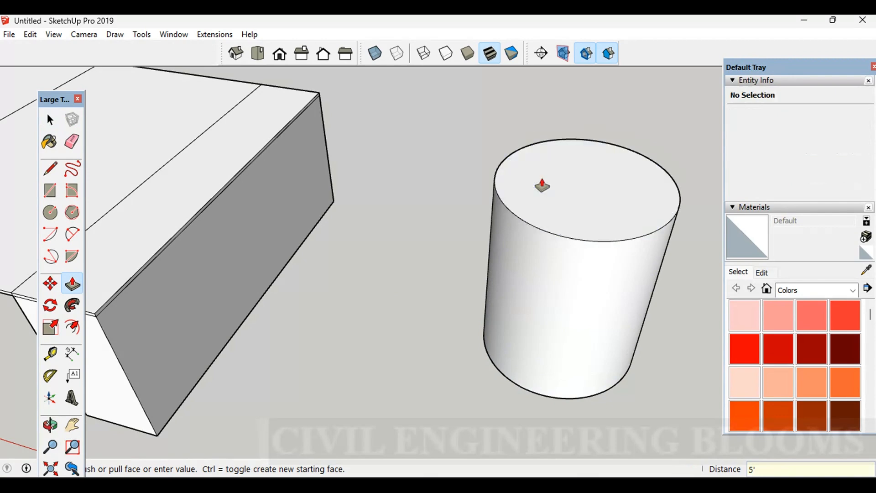
Step: Draw a 4' by 4' square on the ground plane on the far side of the cylinder
{"action": "left_click", "coordinate": [51, 190]}
{"action": "scroll", "coordinate": [136, 194], "scroll_direction": "down", "scroll_amount": 4}
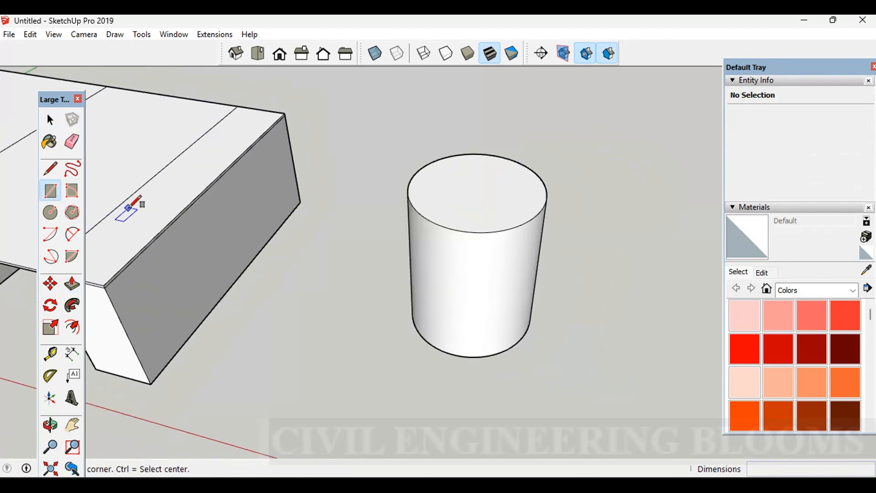
{"action": "left_click", "coordinate": [524, 263]}
{"action": "type", "text": "4',4'"}
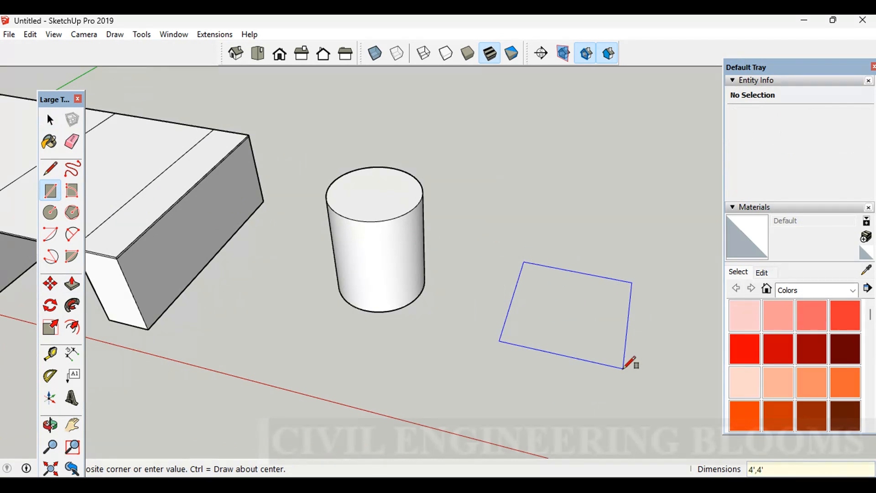
{"action": "key", "text": "Return"}
Step: Pull the 4' square face up about 4' with Push/Pull to form a cube
{"action": "left_click", "coordinate": [72, 284]}
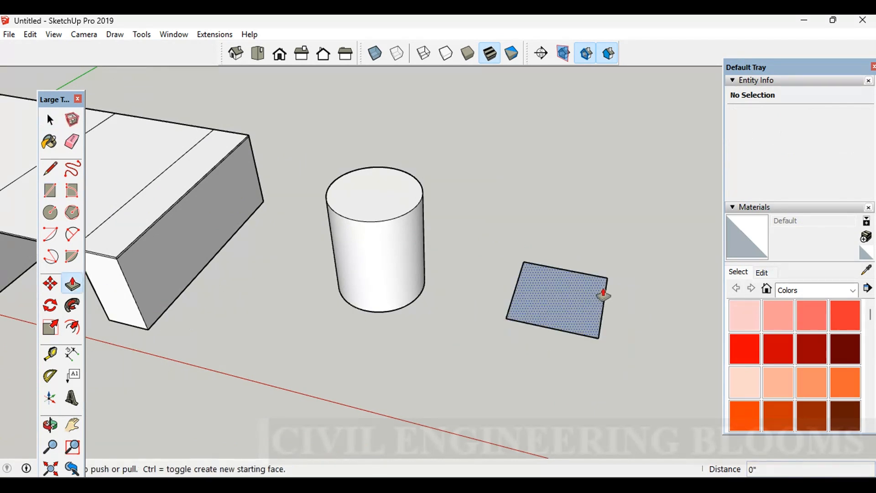
{"action": "left_click", "coordinate": [590, 304]}
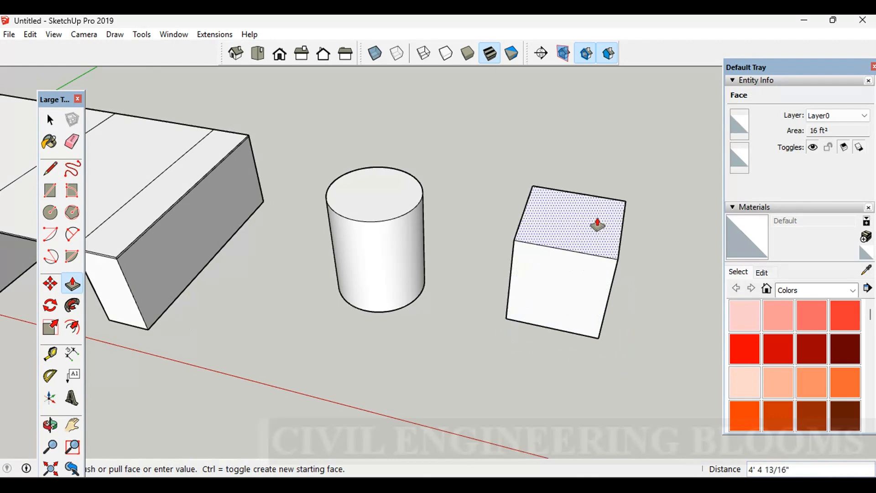
{"action": "left_click", "coordinate": [597, 228]}
{"action": "key", "text": "space"}
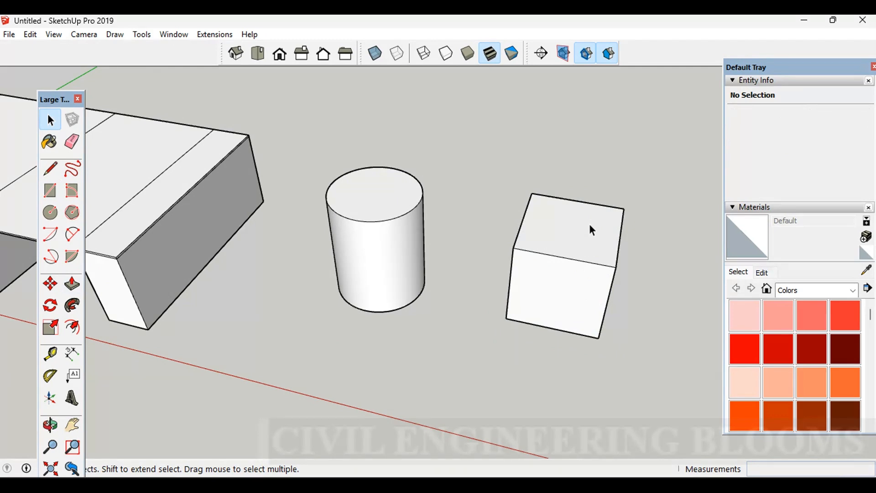
{"action": "middle_click_drag", "start_coordinate": [598, 223], "coordinate": [616, 211]}
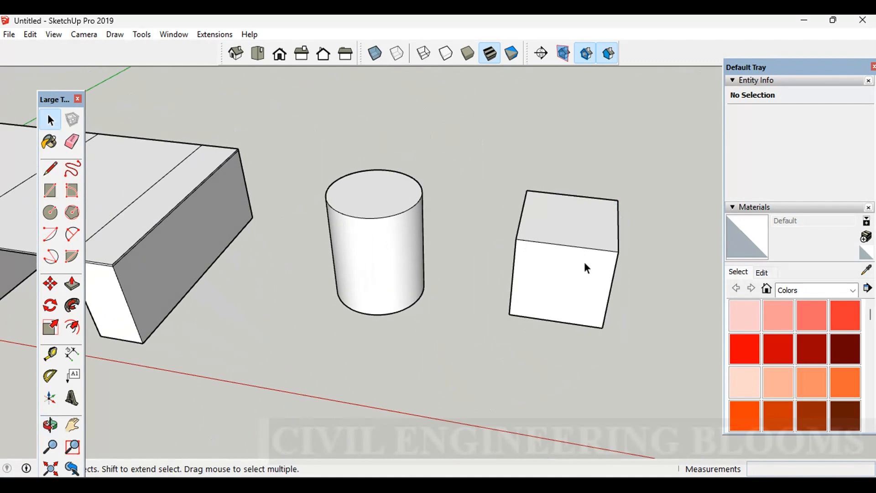
{"action": "scroll", "coordinate": [381, 165], "scroll_direction": "up", "scroll_amount": 2}
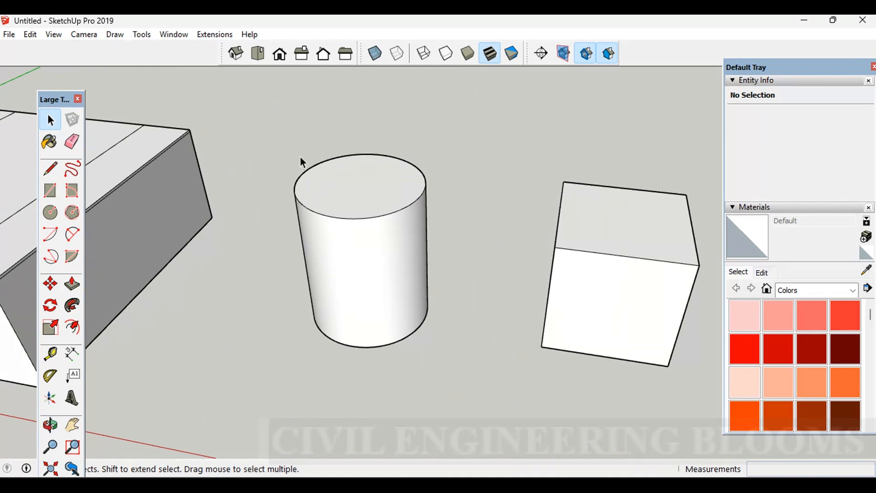
{"action": "scroll", "coordinate": [300, 160], "scroll_direction": "down", "scroll_amount": 3}
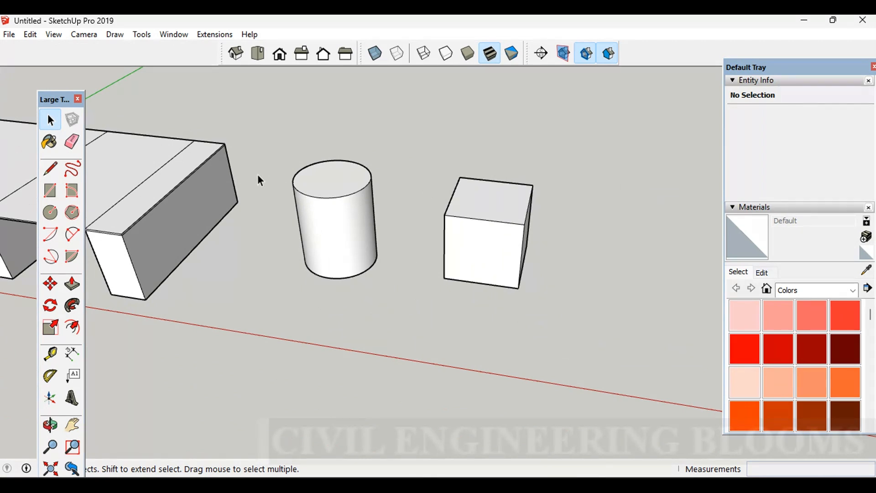
Step: Draw a circle with a radius of about 3' 1" on the ground plane beside the cube
{"action": "scroll", "coordinate": [257, 174], "scroll_direction": "down", "scroll_amount": 5}
{"action": "middle_click_drag", "start_coordinate": [264, 188], "coordinate": [179, 193]}
{"action": "key", "text": "c"}
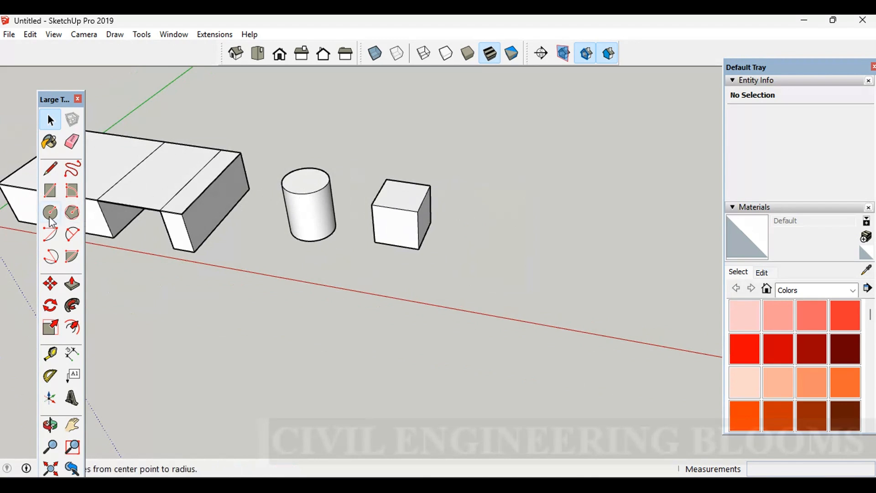
{"action": "scroll", "coordinate": [484, 224], "scroll_direction": "up", "scroll_amount": 3}
{"action": "left_click", "coordinate": [480, 250]}
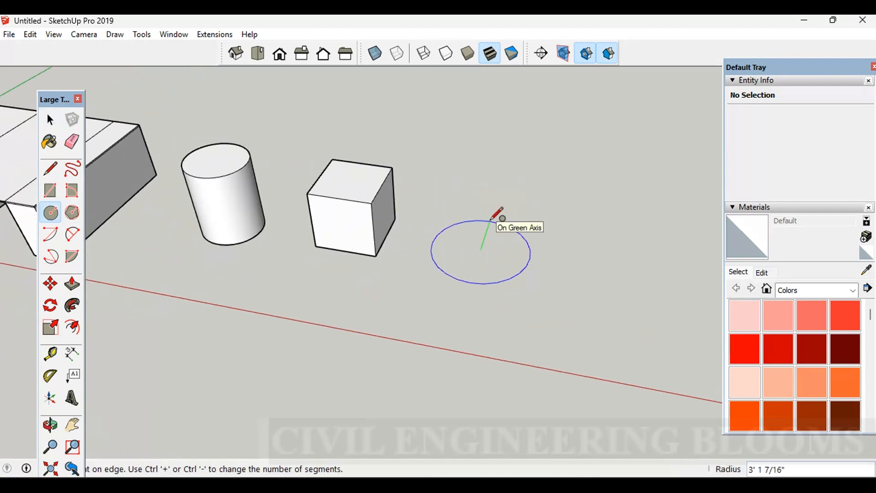
{"action": "left_click", "coordinate": [492, 220]}
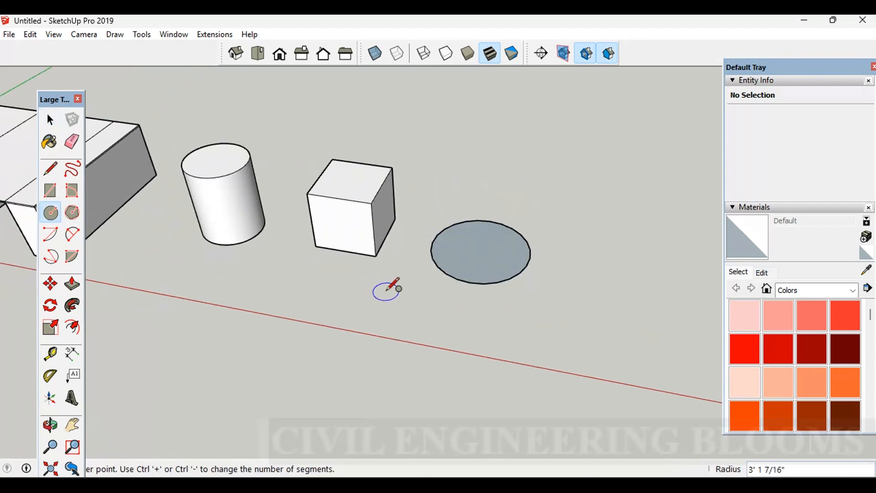
{"action": "key", "text": "space"}
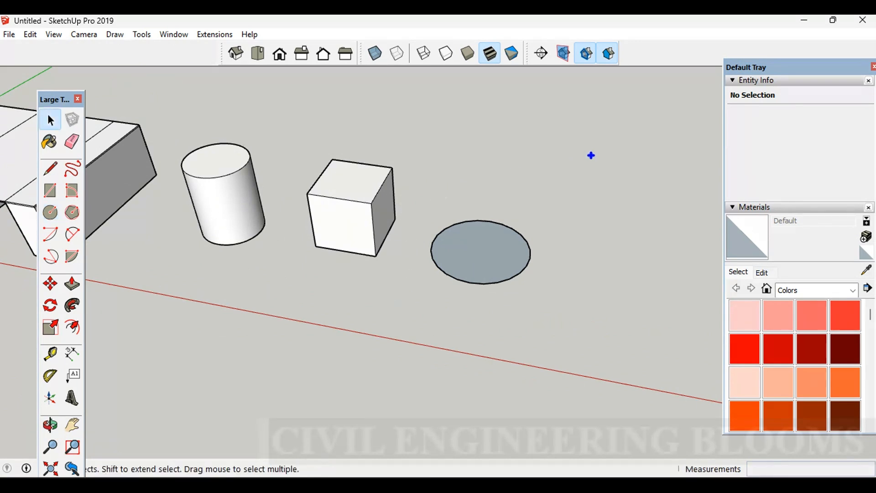
{"action": "left_click_drag", "start_coordinate": [579, 155], "coordinate": [593, 288]}
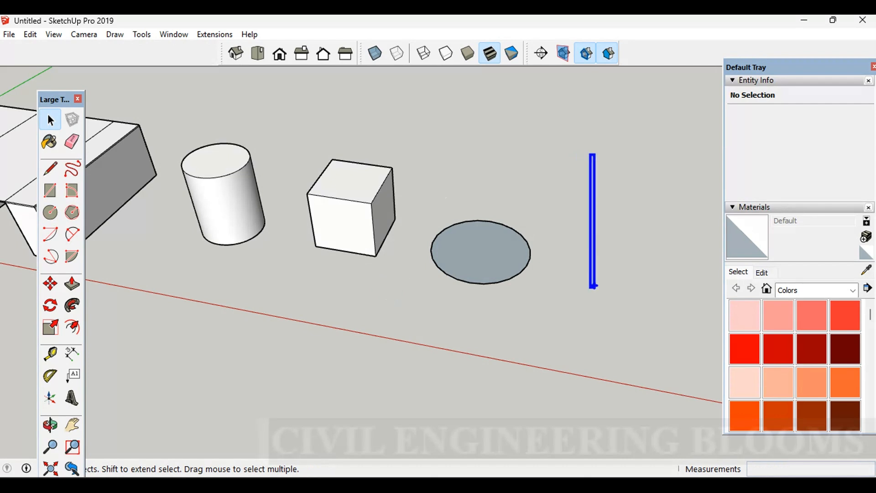
{"action": "mouse_move", "coordinate": [644, 150]}
{"action": "left_mouse_down"}
{"action": "mouse_move", "coordinate": [637, 288]}
{"action": "mouse_move", "coordinate": [669, 201]}
{"action": "mouse_move", "coordinate": [636, 174]}
{"action": "left_mouse_up"}
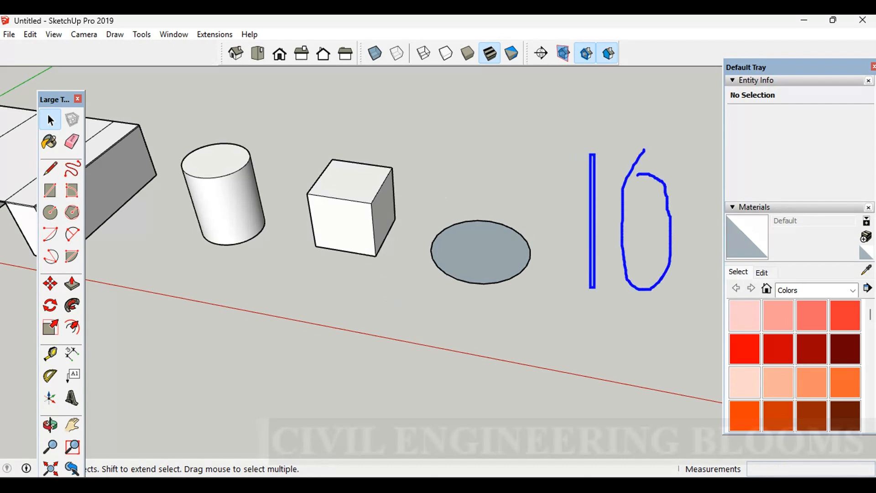
Step: Select the new circle's edge beside the cube and set its segments to 90 to smooth it
{"action": "scroll", "coordinate": [479, 278], "scroll_direction": "up", "scroll_amount": 2}
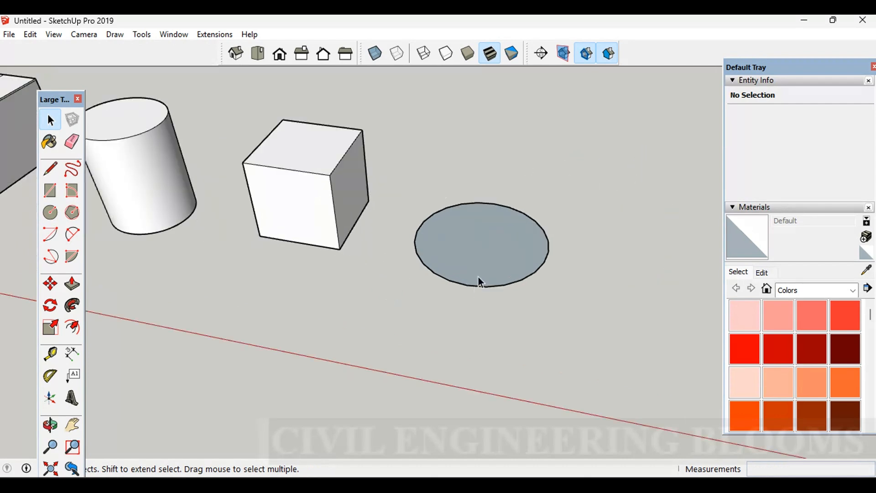
{"action": "left_click", "coordinate": [467, 285]}
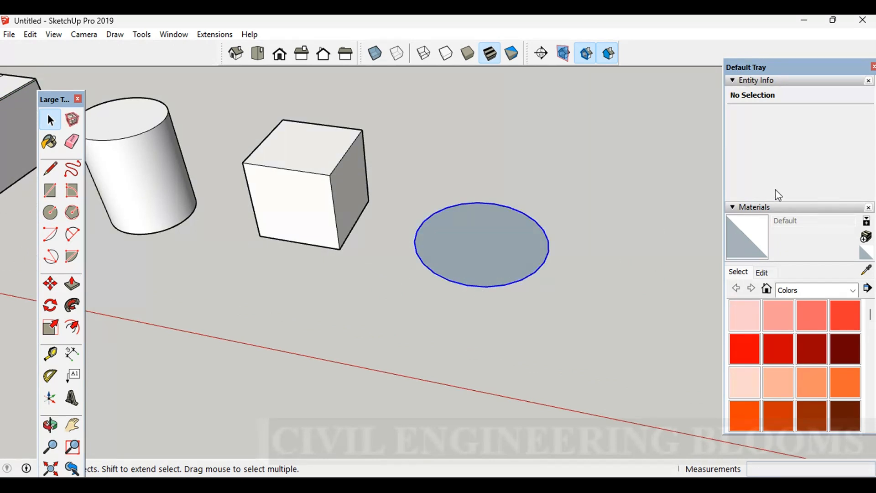
{"action": "double_click", "coordinate": [822, 149]}
{"action": "type", "text": "90"}
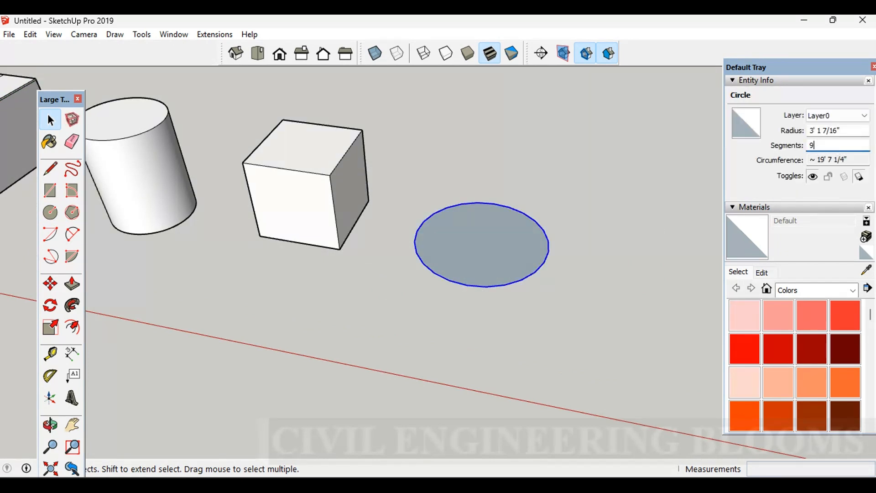
{"action": "key", "text": "Return"}
{"action": "scroll", "coordinate": [710, 171], "scroll_direction": "down", "scroll_amount": 1}
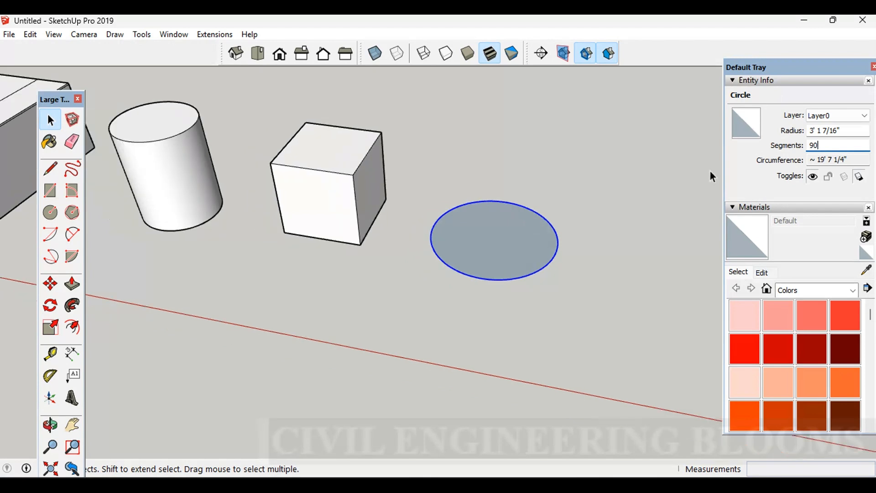
{"action": "scroll", "coordinate": [468, 225], "scroll_direction": "down", "scroll_amount": 4}
{"action": "middle_click_drag", "start_coordinate": [528, 259], "coordinate": [529, 208]}
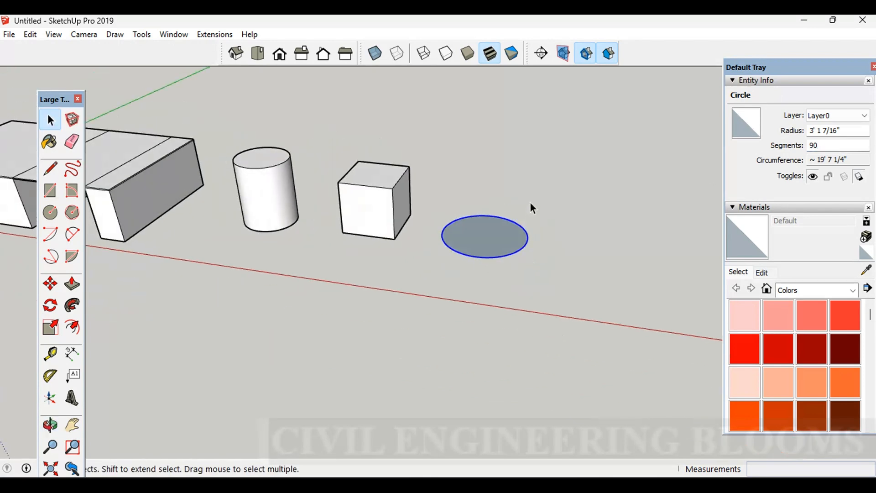
{"action": "scroll", "coordinate": [220, 154], "scroll_direction": "up", "scroll_amount": 3}
{"action": "middle_click_drag", "start_coordinate": [399, 204], "coordinate": [444, 262]}
{"action": "left_click", "coordinate": [322, 264]}
{"action": "scroll", "coordinate": [273, 213], "scroll_direction": "up", "scroll_amount": 3}
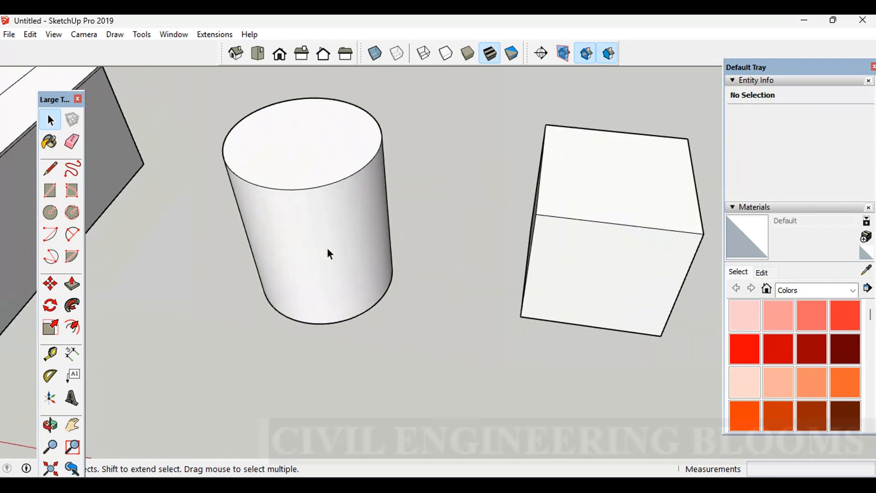
Step: Copy the whole cylinder with the Move tool about 23' 9" away, past the flat circle, and clear the selection
{"action": "middle_click_drag", "start_coordinate": [394, 273], "coordinate": [388, 200]}
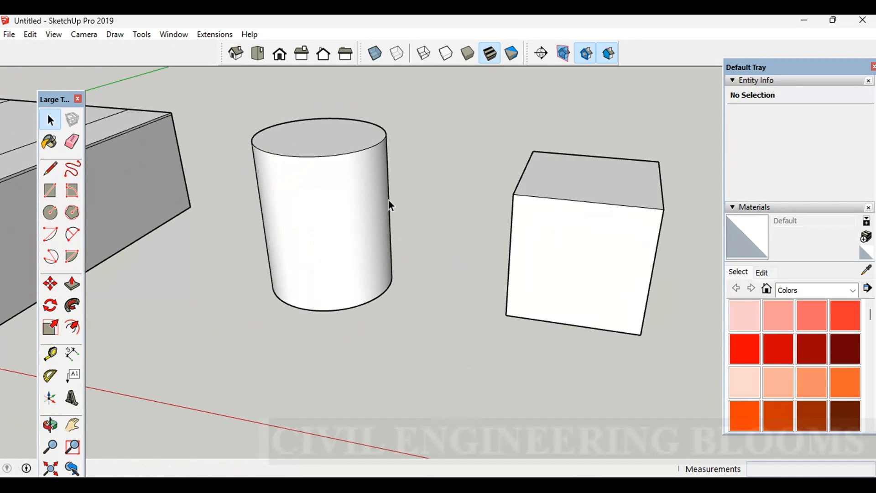
{"action": "left_click_drag", "start_coordinate": [217, 98], "coordinate": [441, 368]}
{"action": "left_click", "coordinate": [58, 286]}
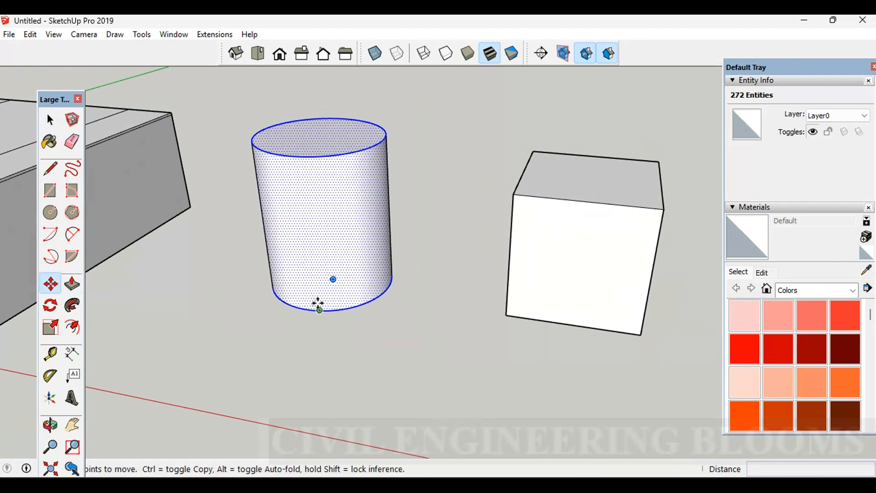
{"action": "left_click", "coordinate": [317, 303]}
{"action": "scroll", "coordinate": [264, 280], "scroll_direction": "down", "scroll_amount": 3}
{"action": "key", "text": "ctrl"}
{"action": "scroll", "coordinate": [365, 285], "scroll_direction": "down", "scroll_amount": 3}
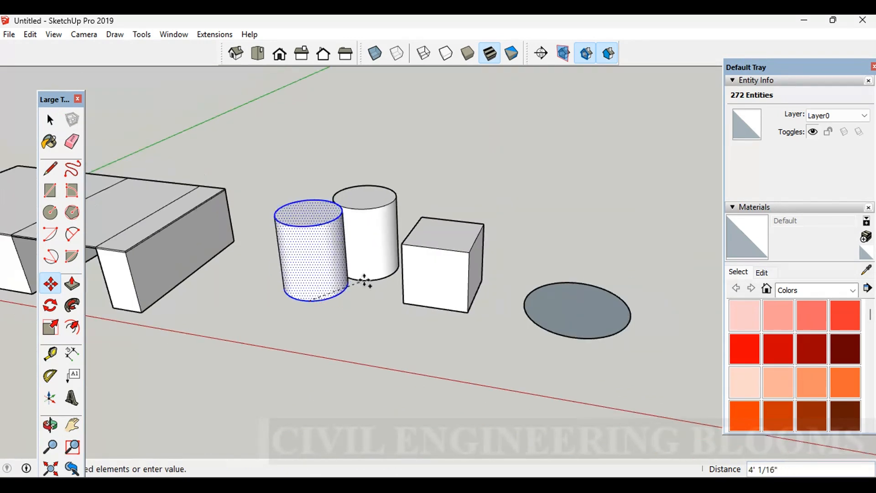
{"action": "left_click", "coordinate": [653, 341]}
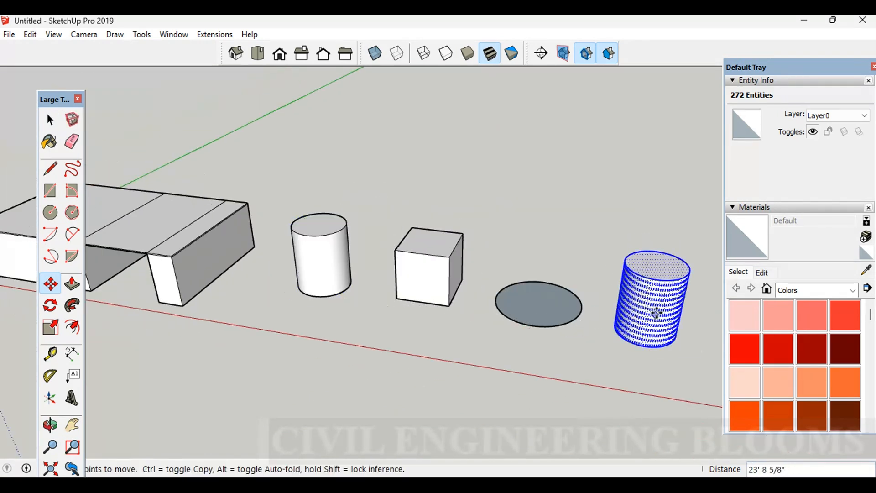
{"action": "key", "text": "space"}
{"action": "scroll", "coordinate": [420, 202], "scroll_direction": "down", "scroll_amount": 1}
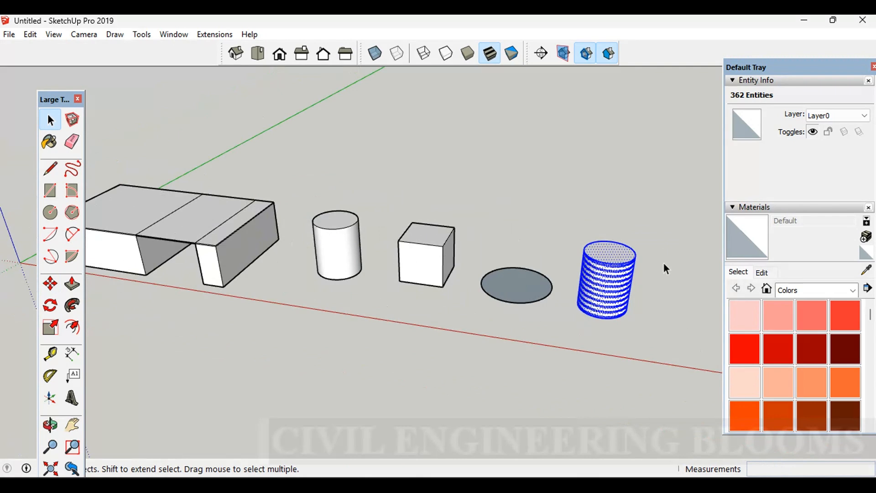
{"action": "scroll", "coordinate": [653, 262], "scroll_direction": "up", "scroll_amount": 3}
{"action": "left_click", "coordinate": [613, 229]}
{"action": "scroll", "coordinate": [614, 227], "scroll_direction": "up", "scroll_amount": 3}
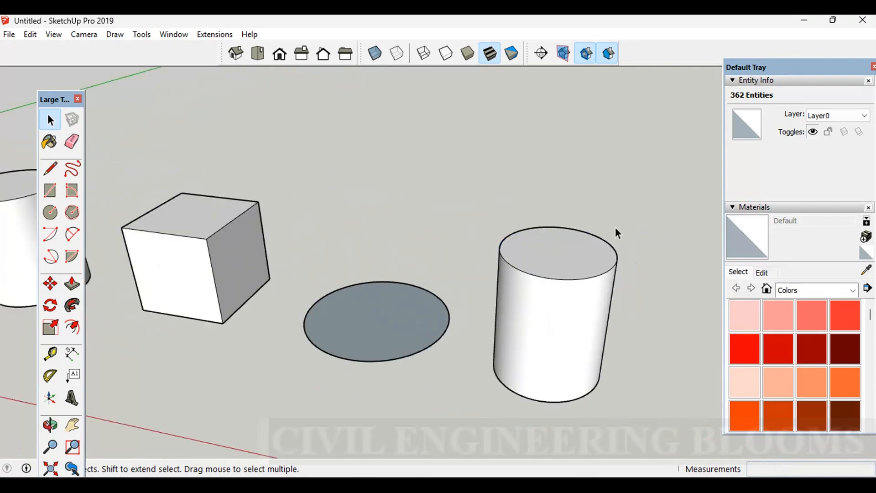
Step: Scale the copied cylinder's top face and edge uniformly about their centre by about 1.63 to flare the cylinder outward
{"action": "left_click", "coordinate": [573, 249]}
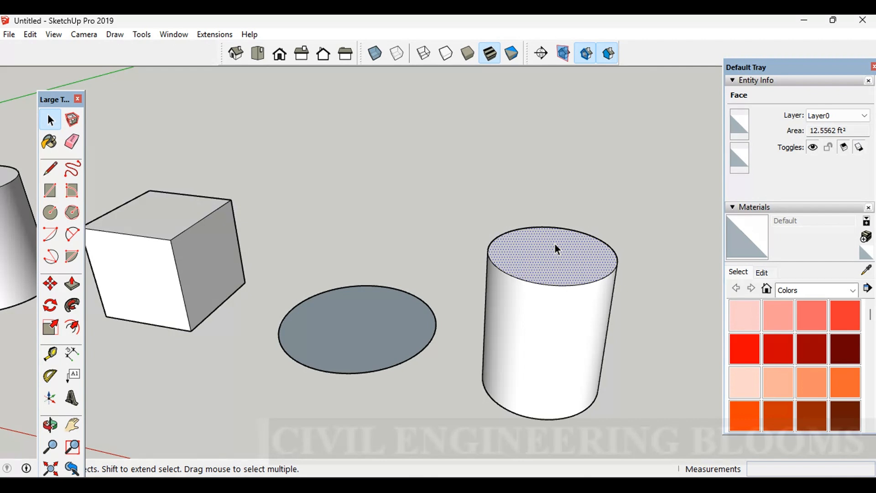
{"action": "double_click", "coordinate": [555, 245]}
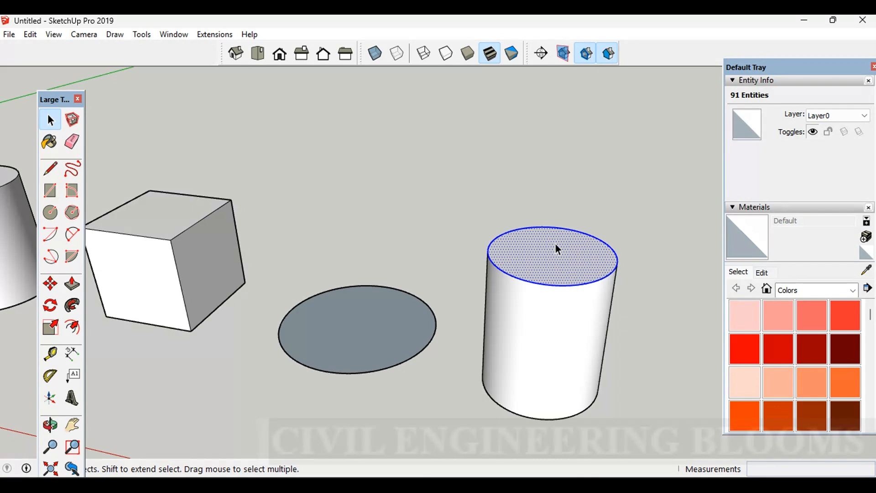
{"action": "left_click", "coordinate": [50, 327]}
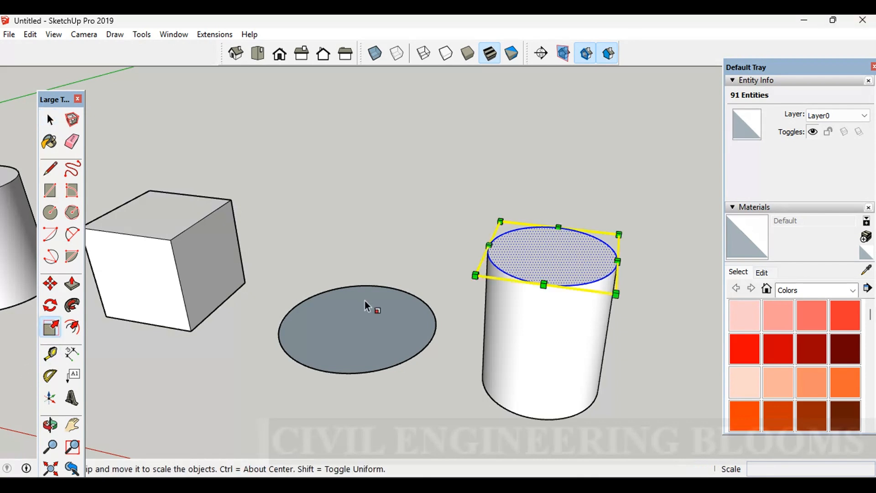
{"action": "middle_click_drag", "start_coordinate": [473, 294], "coordinate": [494, 323]}
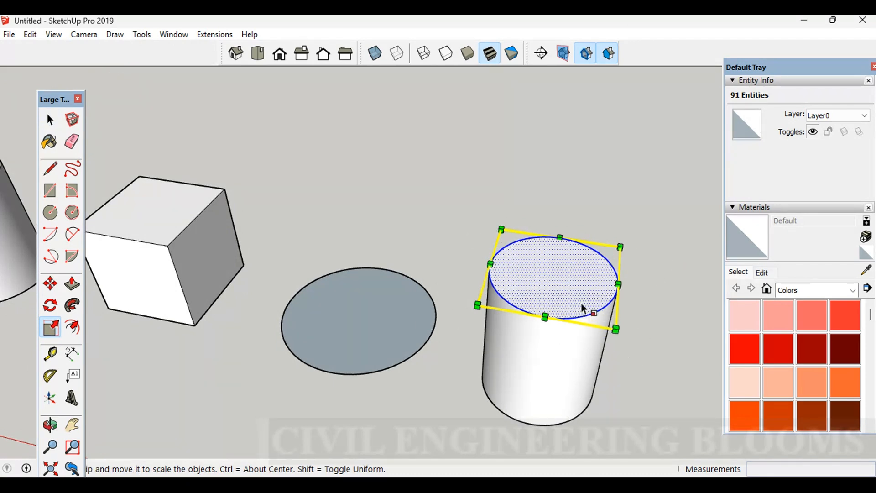
{"action": "key", "text": "ctrl"}
{"action": "left_click_drag", "start_coordinate": [622, 245], "coordinate": [573, 297]}
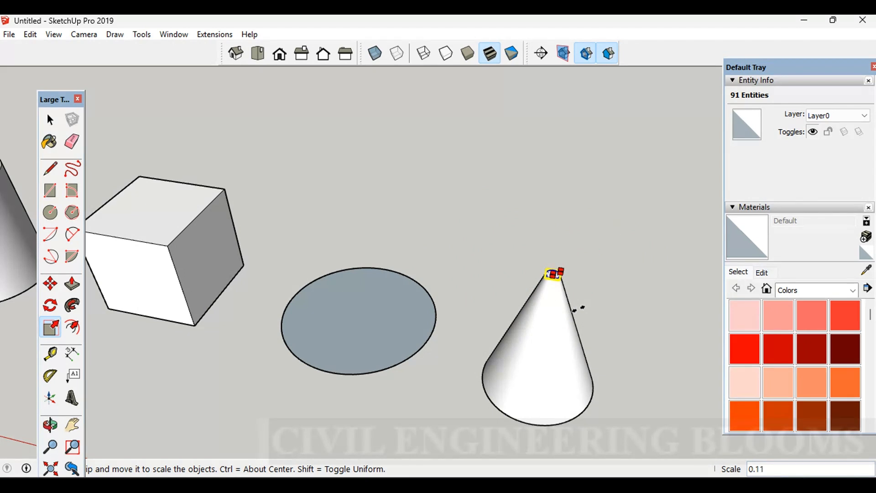
{"action": "left_click_drag", "start_coordinate": [576, 310], "coordinate": [664, 244]}
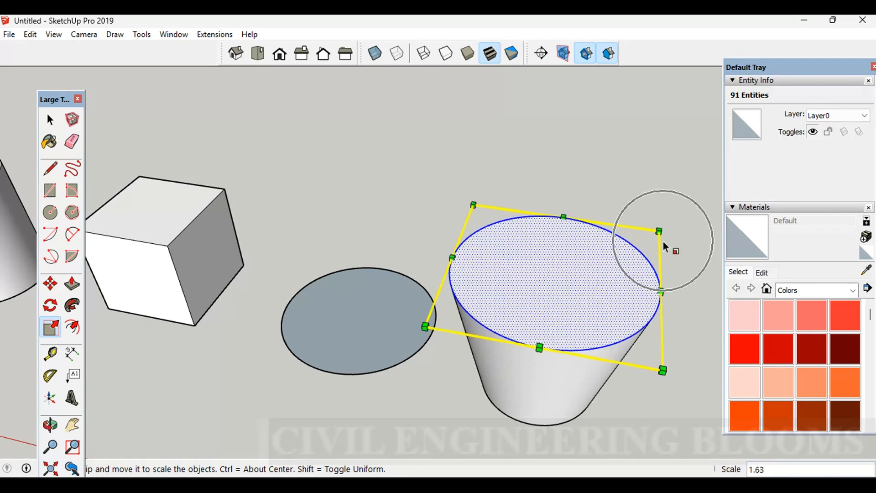
{"action": "key", "text": "ctrl+2"}
{"action": "type", "text": "t"}
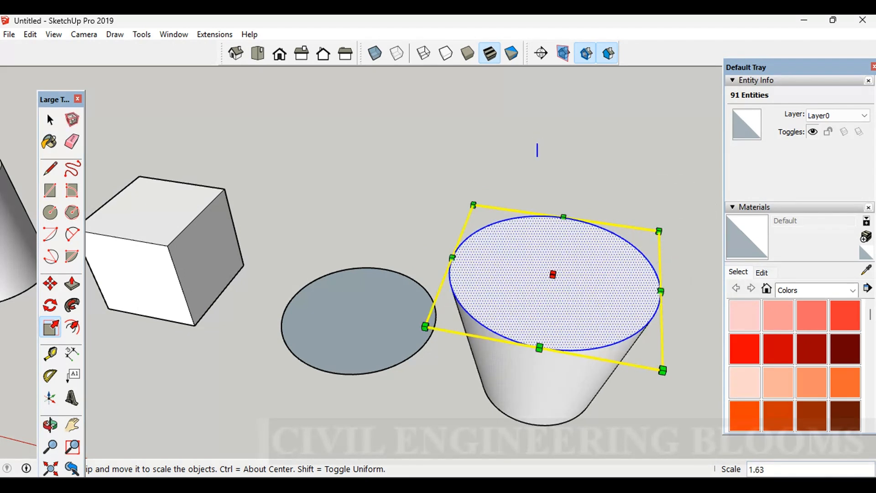
{"action": "type", "text": "tapering"}
Step: Scale the cube's top face down about its centre to taper the cube into a truncated pyramid, and deselect it
{"action": "left_click", "coordinate": [254, 175]}
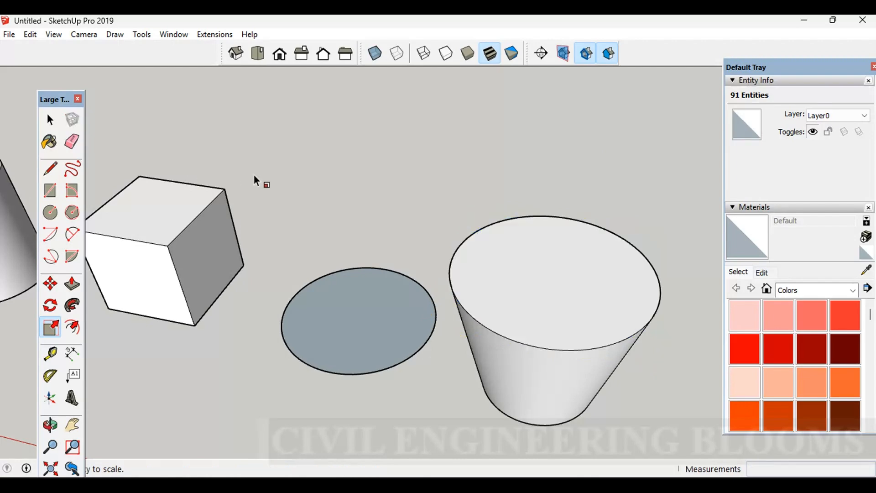
{"action": "key", "text": "space"}
{"action": "scroll", "coordinate": [430, 209], "scroll_direction": "down", "scroll_amount": 3}
{"action": "scroll", "coordinate": [223, 207], "scroll_direction": "up", "scroll_amount": 3}
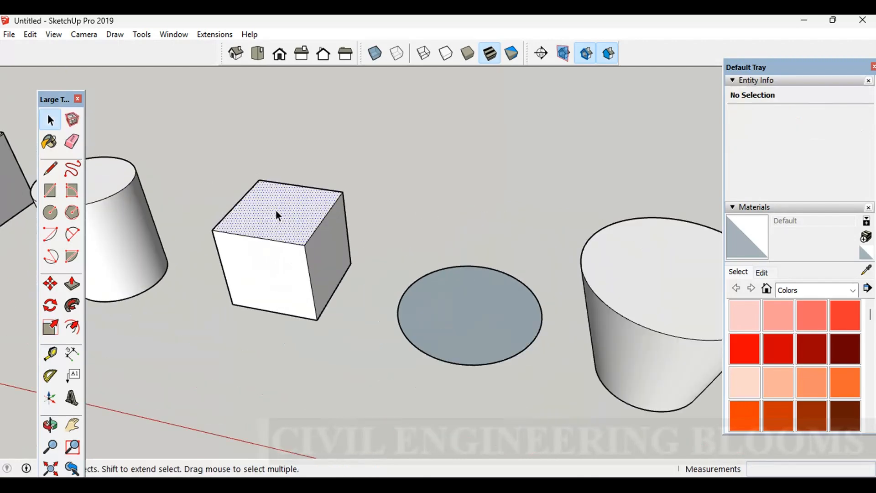
{"action": "left_click", "coordinate": [50, 327]}
{"action": "left_click_drag", "start_coordinate": [343, 191], "coordinate": [305, 219]}
{"action": "key", "text": "space"}
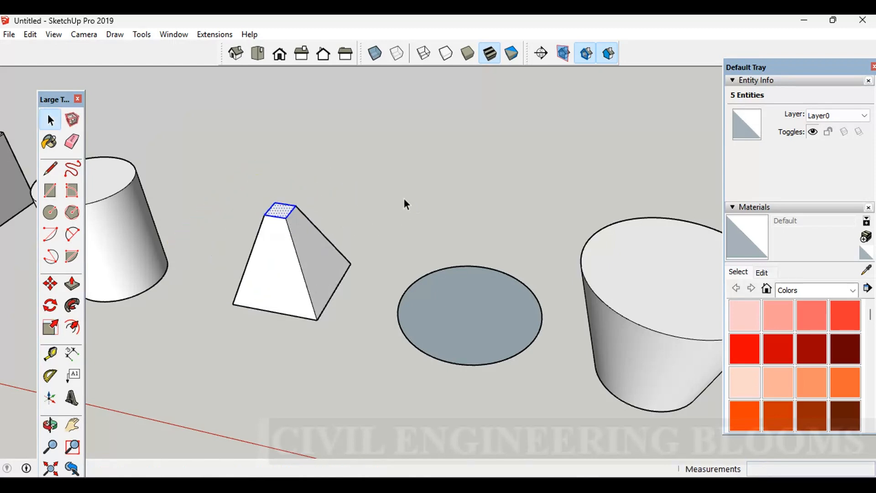
{"action": "left_click", "coordinate": [403, 198]}
Step: Pull the truncated pyramid's small top face up with Push/Pull to form a tall column
{"action": "scroll", "coordinate": [402, 198], "scroll_direction": "down", "scroll_amount": 5}
{"action": "scroll", "coordinate": [397, 219], "scroll_direction": "up", "scroll_amount": 2}
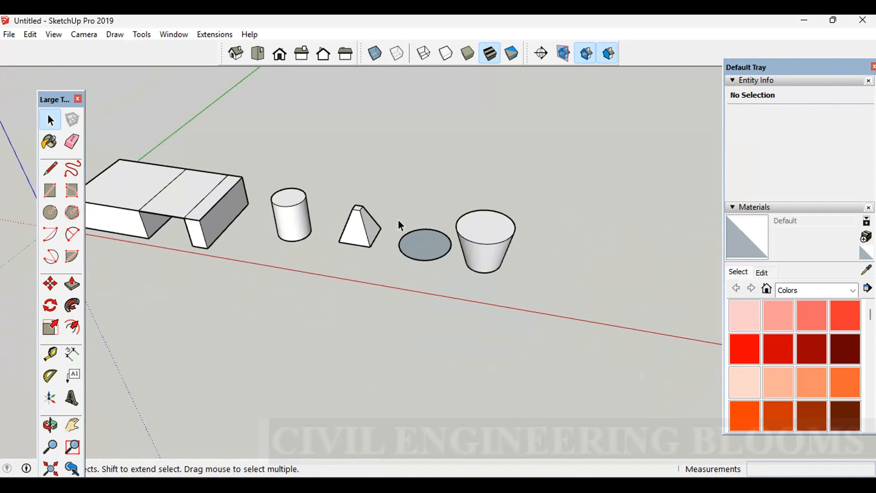
{"action": "scroll", "coordinate": [445, 238], "scroll_direction": "down", "scroll_amount": 2}
{"action": "scroll", "coordinate": [442, 274], "scroll_direction": "up", "scroll_amount": 4}
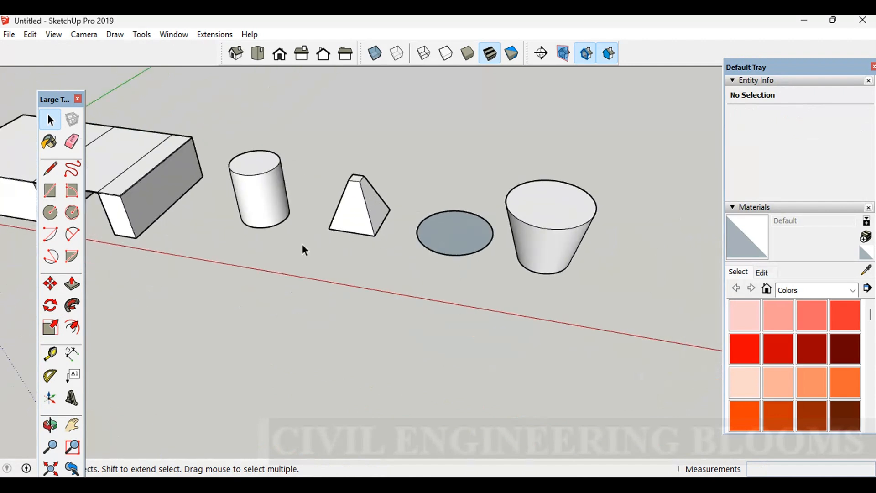
{"action": "left_click", "coordinate": [72, 285]}
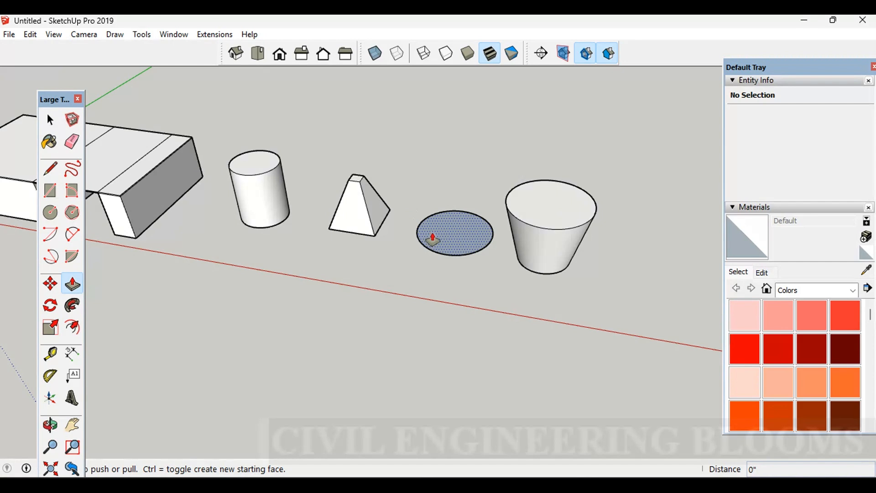
{"action": "scroll", "coordinate": [360, 180], "scroll_direction": "up", "scroll_amount": 5}
{"action": "left_click_drag", "start_coordinate": [364, 182], "coordinate": [360, 95]}
{"action": "left_click", "coordinate": [356, 112]}
Step: Extend the column sideways into a zigzag wall by pulling its side faces as new sections, the last one about 2' 7"
{"action": "scroll", "coordinate": [370, 263], "scroll_direction": "down", "scroll_amount": 3}
{"action": "scroll", "coordinate": [366, 269], "scroll_direction": "up", "scroll_amount": 3}
{"action": "left_click_drag", "start_coordinate": [358, 174], "coordinate": [405, 186]}
{"action": "left_click_drag", "start_coordinate": [402, 121], "coordinate": [474, 235], "text": "ctrl"}
{"action": "middle_click_drag", "start_coordinate": [487, 239], "coordinate": [630, 190]}
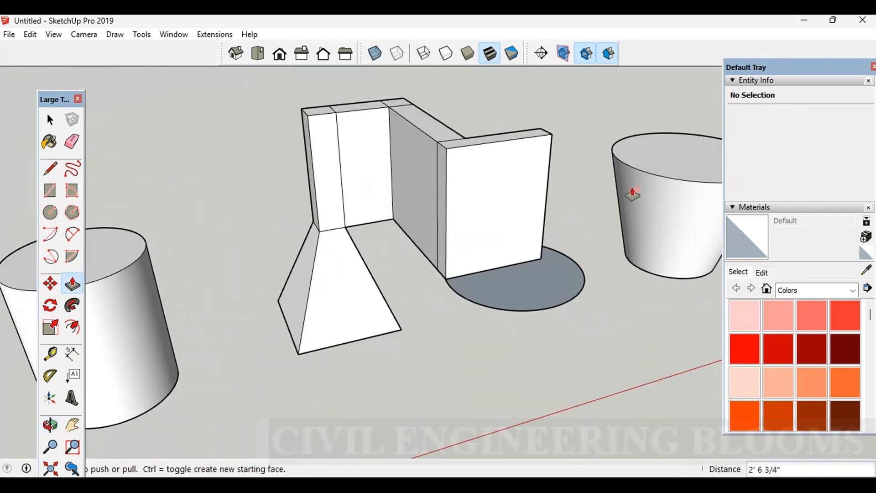
Step: Draw a rectangle about 2' by 1' 5" on the broad face of the zigzag wall's end section
{"action": "middle_click_drag", "start_coordinate": [536, 145], "coordinate": [526, 206]}
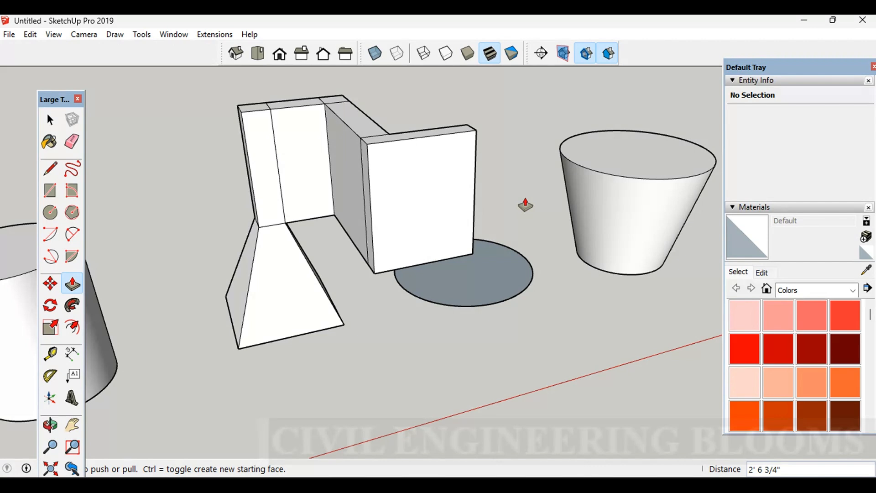
{"action": "left_click", "coordinate": [50, 191]}
{"action": "scroll", "coordinate": [204, 188], "scroll_direction": "down", "scroll_amount": 2}
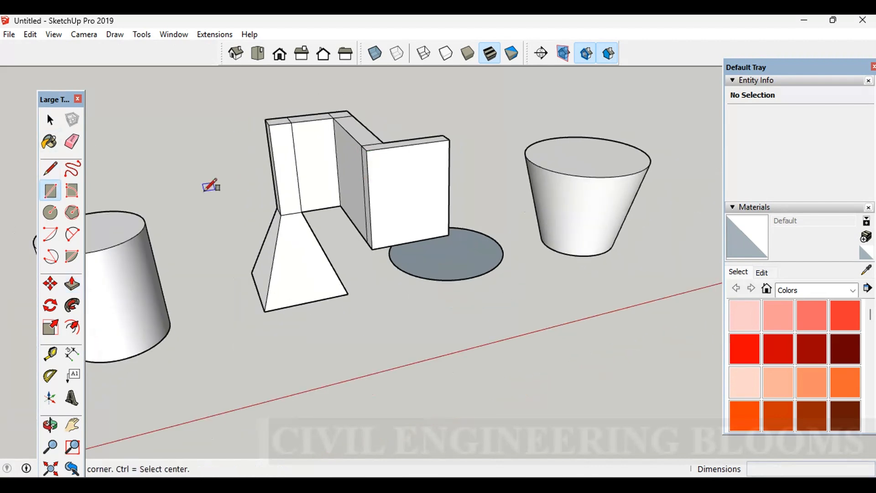
{"action": "scroll", "coordinate": [456, 172], "scroll_direction": "down", "scroll_amount": 2}
{"action": "scroll", "coordinate": [317, 168], "scroll_direction": "down", "scroll_amount": 2}
{"action": "scroll", "coordinate": [420, 189], "scroll_direction": "up", "scroll_amount": 4}
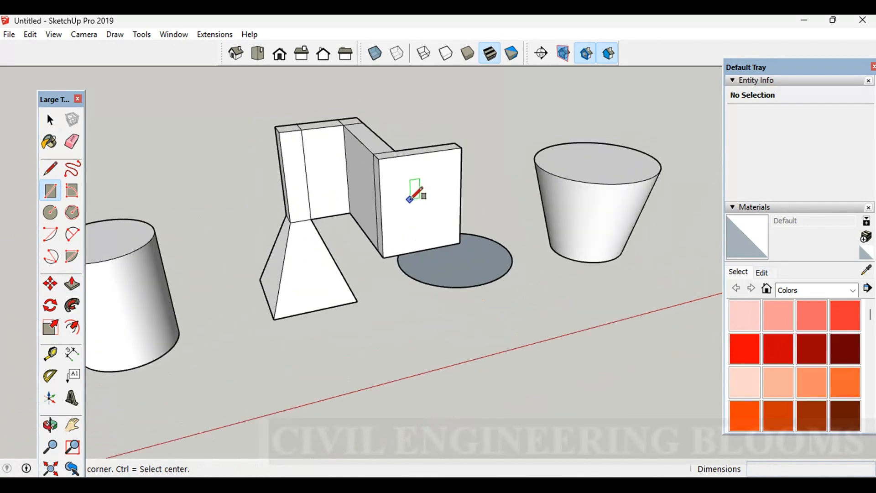
{"action": "left_click", "coordinate": [413, 166]}
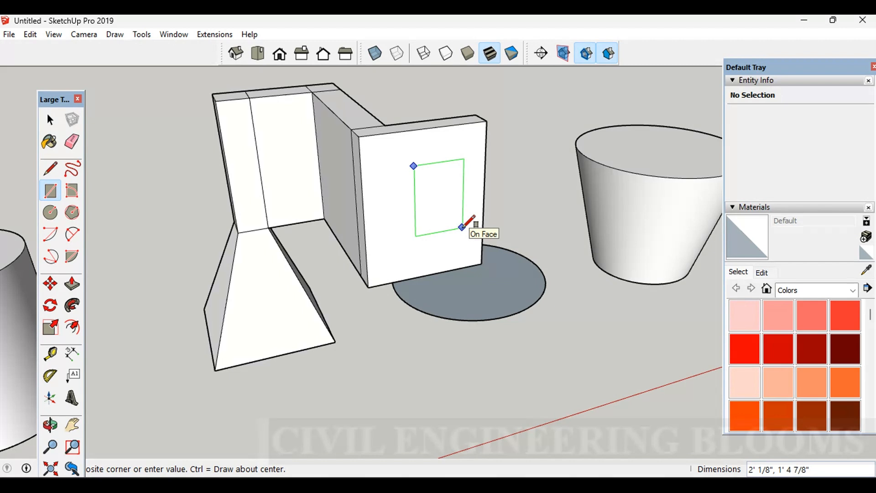
{"action": "left_click", "coordinate": [462, 227]}
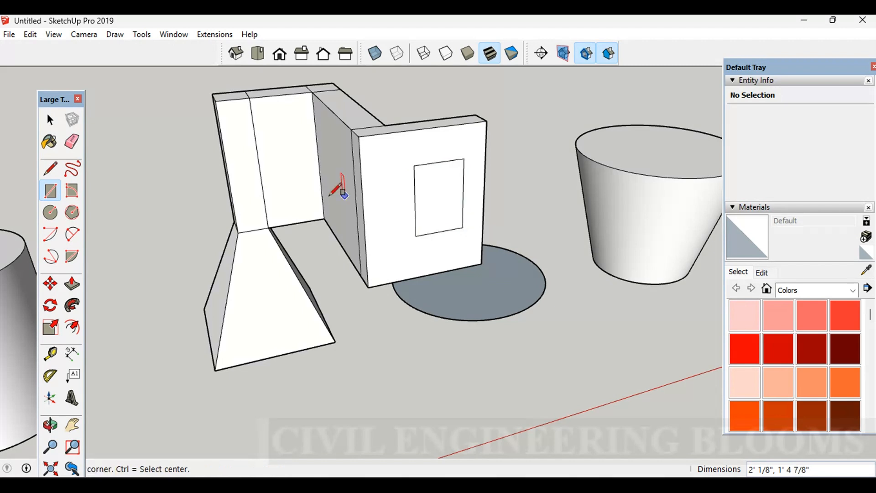
Step: Pull the rectangle on the end section out about 2' 8" with Push/Pull to form a projecting block
{"action": "left_click", "coordinate": [79, 284]}
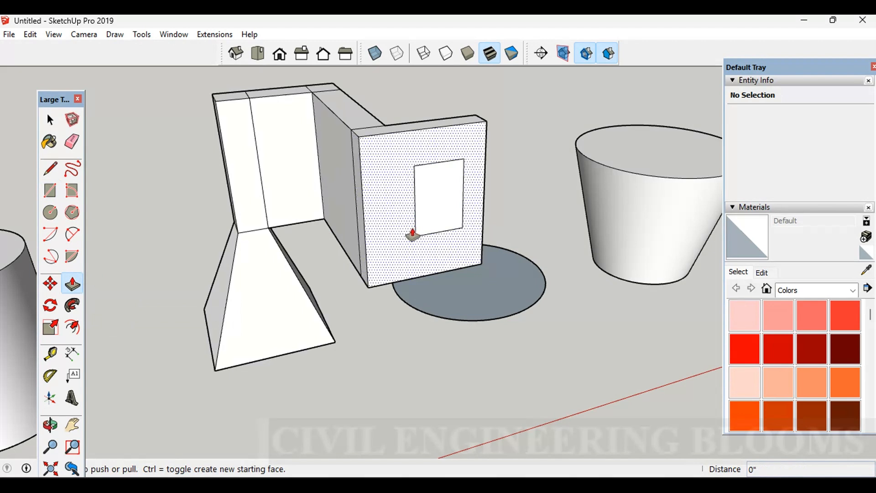
{"action": "left_click", "coordinate": [429, 226]}
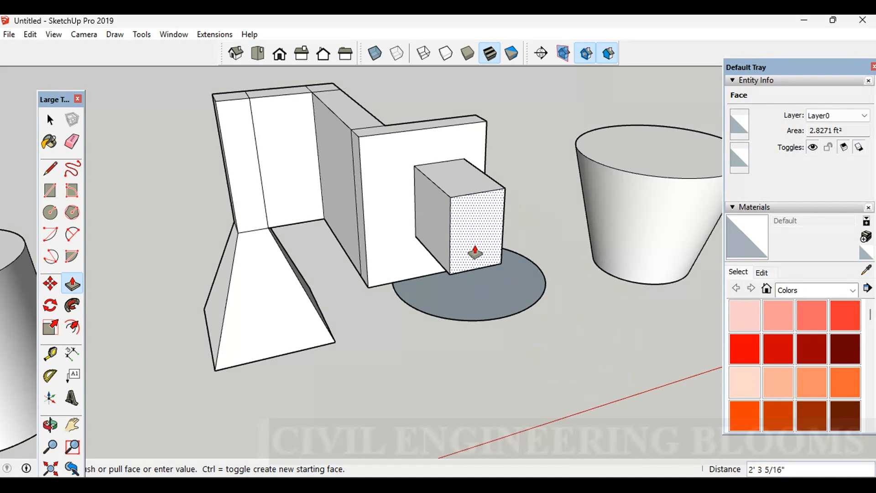
{"action": "key", "text": "Escape"}
{"action": "key", "text": "ctrl"}
{"action": "left_click", "coordinate": [436, 214]}
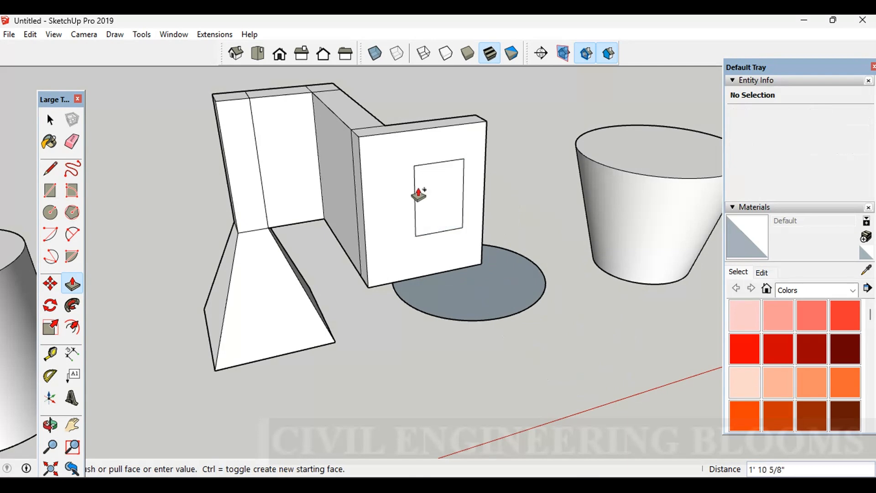
{"action": "left_click", "coordinate": [479, 262]}
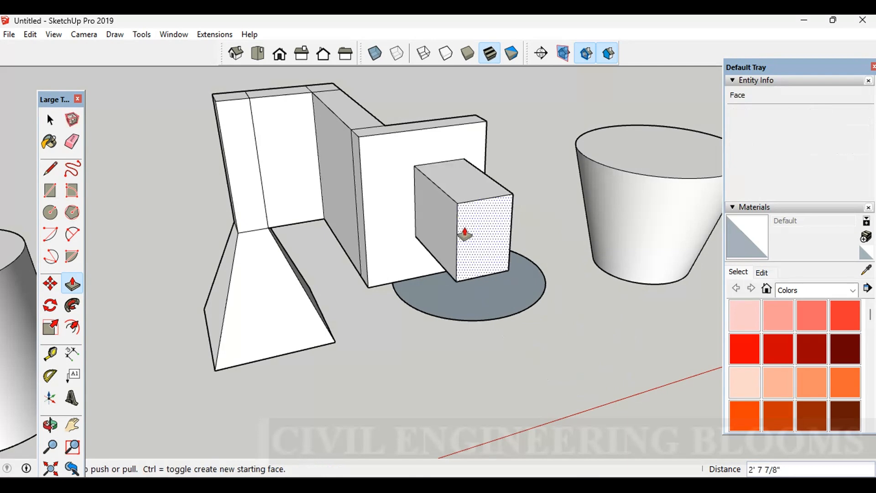
Step: Draw a rectangle about 1' 5" by 1' on the side face of the projecting block
{"action": "left_click", "coordinate": [52, 192]}
{"action": "middle_click_drag", "start_coordinate": [389, 265], "coordinate": [521, 247]}
{"action": "left_click", "coordinate": [544, 170]}
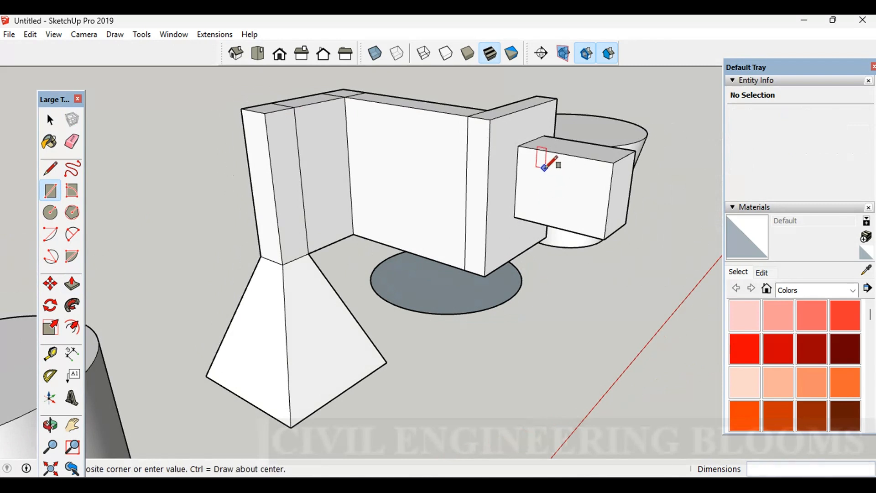
{"action": "left_click", "coordinate": [594, 216]}
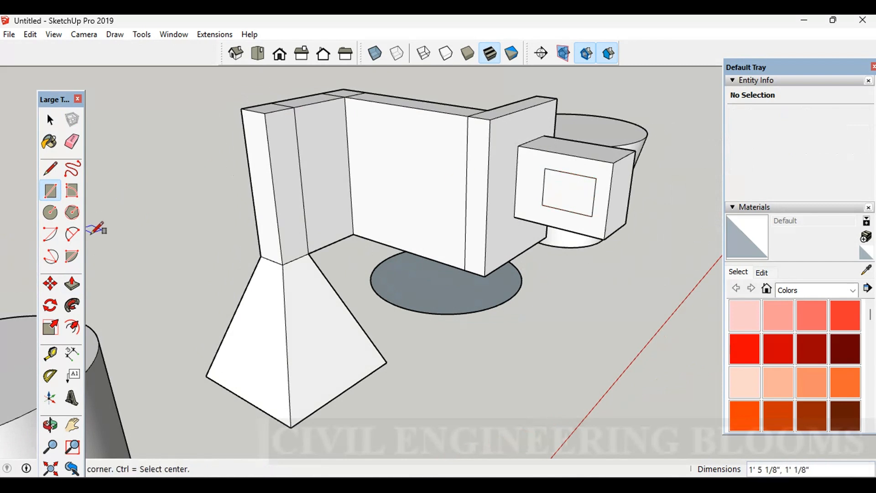
Step: Push the small rectangle 1' 4 7/8" through to the block's opposite side to cut a rectangular opening
{"action": "left_click", "coordinate": [72, 284]}
{"action": "left_click", "coordinate": [580, 201]}
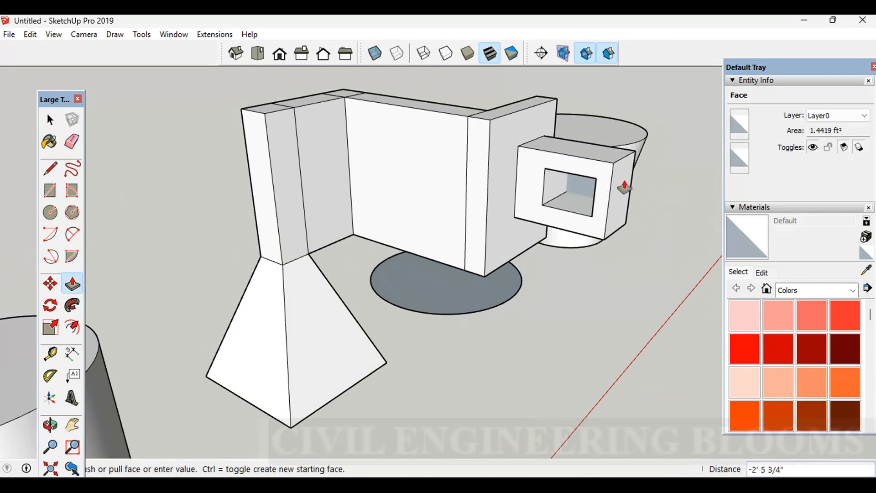
{"action": "scroll", "coordinate": [623, 186], "scroll_direction": "up", "scroll_amount": 5}
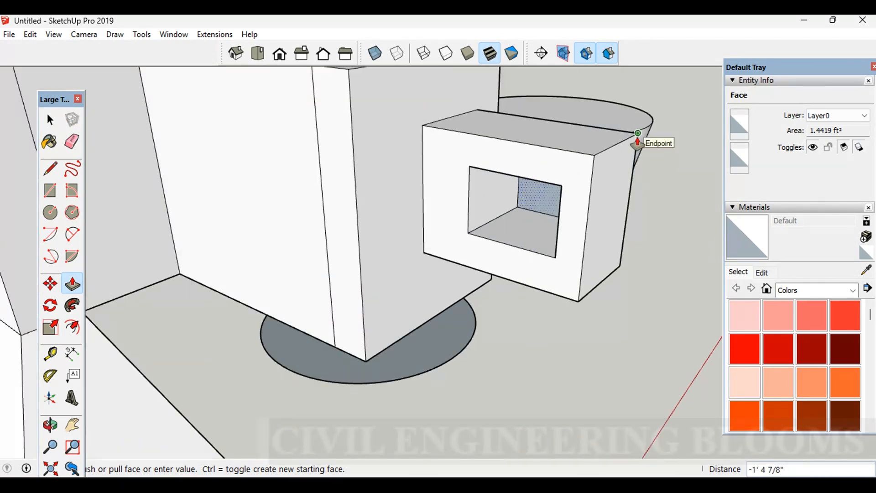
{"action": "left_click", "coordinate": [637, 143]}
{"action": "middle_click_drag", "start_coordinate": [566, 195], "coordinate": [463, 293]}
{"action": "scroll", "coordinate": [462, 293], "scroll_direction": "down", "scroll_amount": 5}
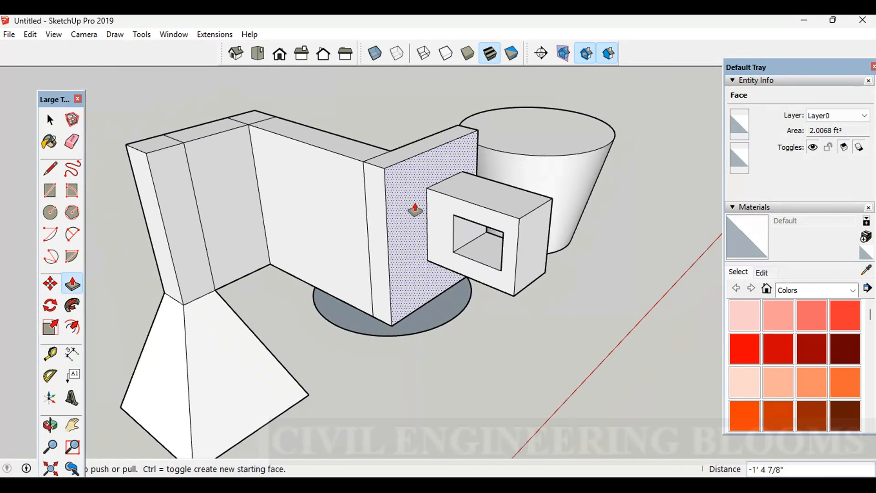
Step: Draw a circle about 1' 3" in radius near the centre of the zigzag wall's middle face
{"action": "left_click", "coordinate": [50, 212]}
{"action": "middle_click_drag", "start_coordinate": [194, 242], "coordinate": [388, 213]}
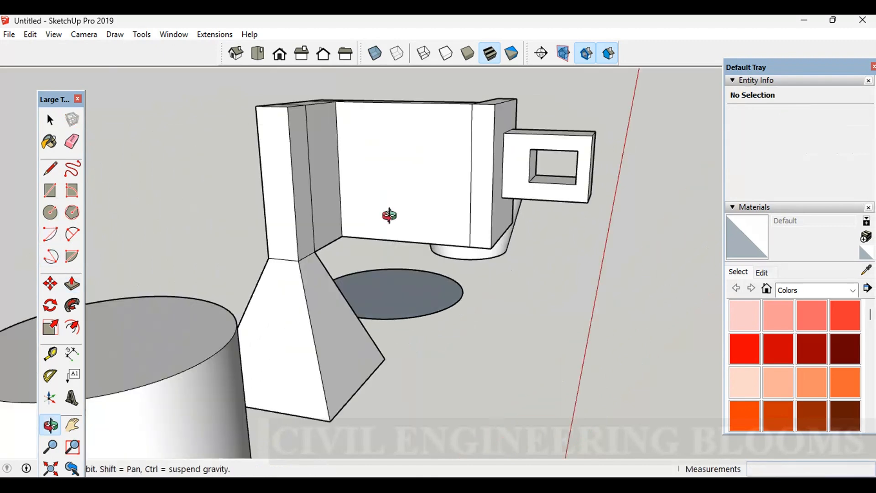
{"action": "scroll", "coordinate": [419, 121], "scroll_direction": "up", "scroll_amount": 3}
{"action": "middle_click_drag", "start_coordinate": [419, 121], "coordinate": [420, 173]}
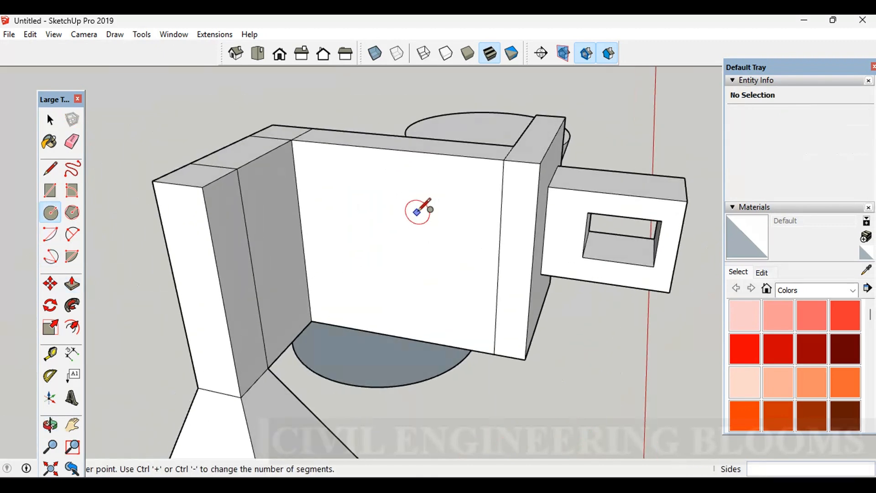
{"action": "left_click", "coordinate": [396, 249]}
{"action": "left_click", "coordinate": [415, 188]}
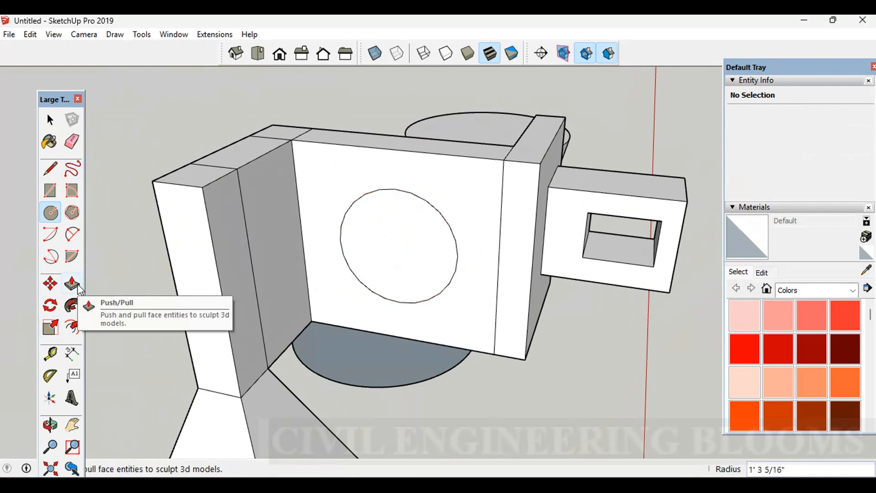
Step: Try cutting the 24-segment circle 10 3/4" through the wall, select its edge to check the segments, and undo the cut
{"action": "left_click", "coordinate": [73, 286]}
{"action": "left_click", "coordinate": [394, 249]}
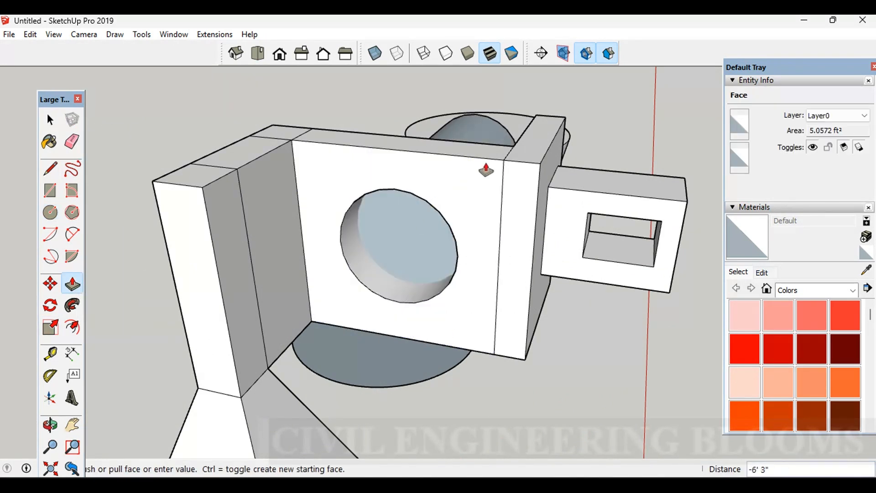
{"action": "left_click", "coordinate": [508, 149]}
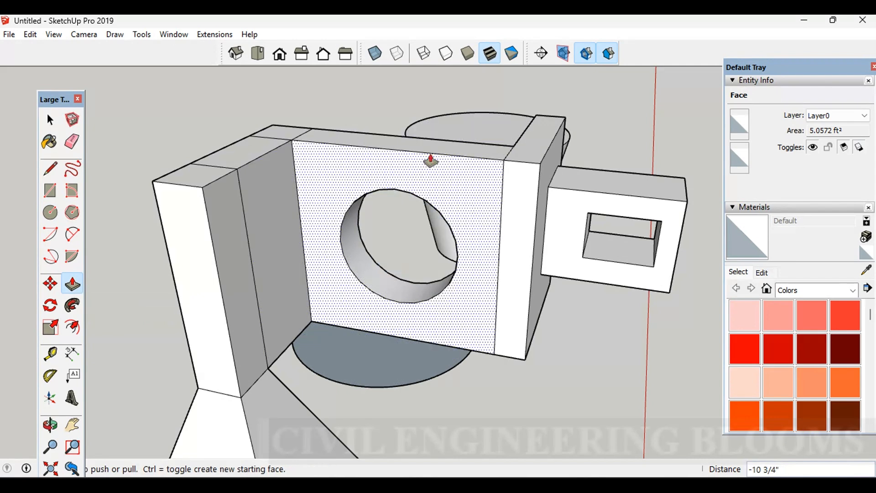
{"action": "key", "text": "space"}
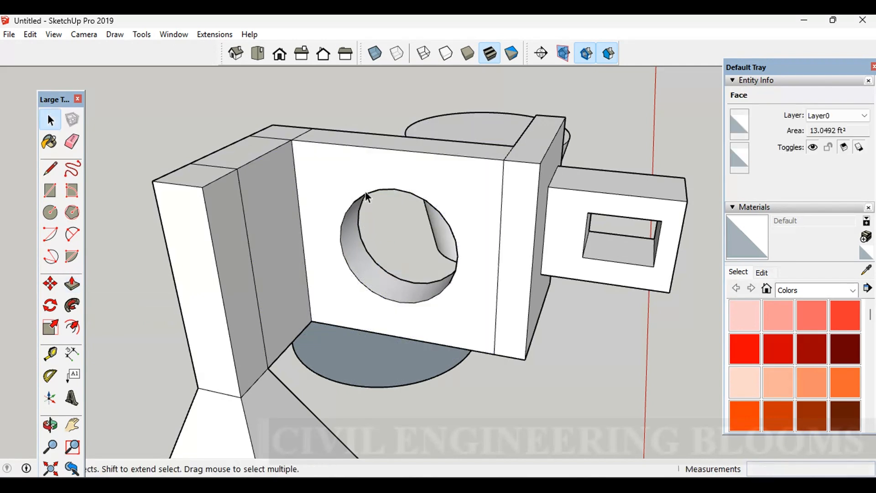
{"action": "left_click", "coordinate": [365, 192]}
{"action": "left_click", "coordinate": [369, 193]}
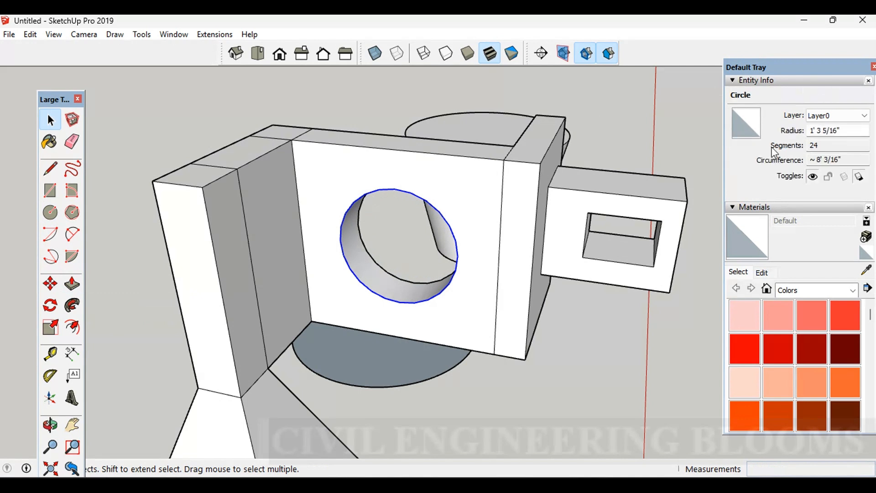
{"action": "key", "text": "ctrl+z"}
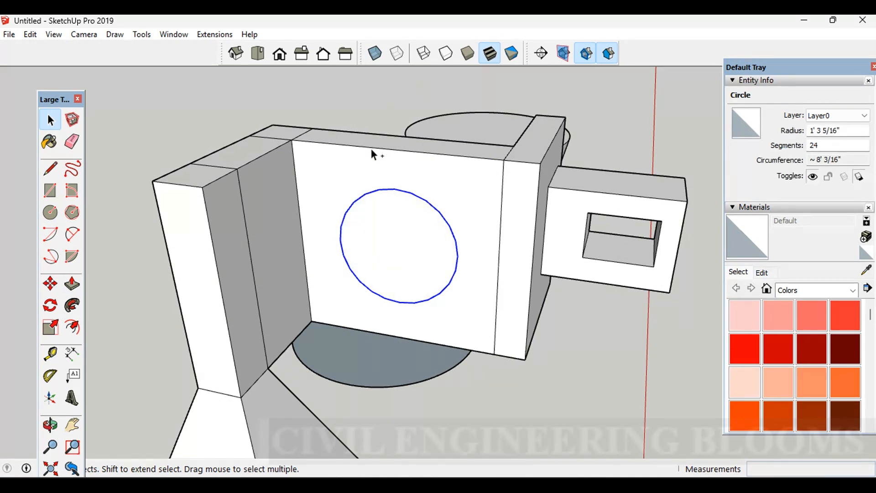
Step: Set the segment count of the circle on the wall's middle face to 90
{"action": "left_click", "coordinate": [392, 187]}
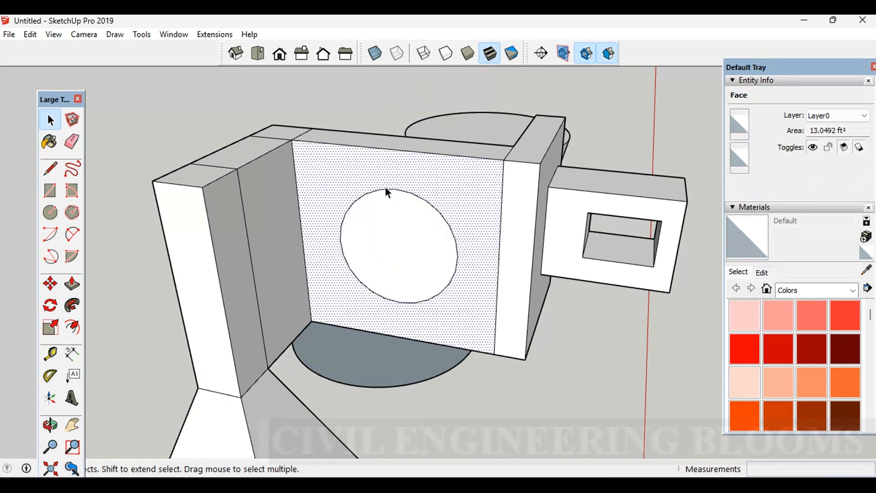
{"action": "left_click", "coordinate": [385, 189]}
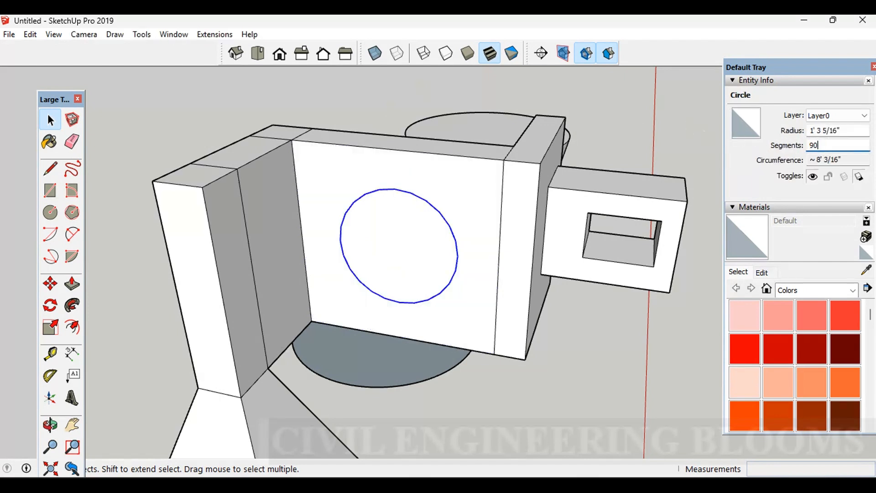
{"action": "key", "text": "Return"}
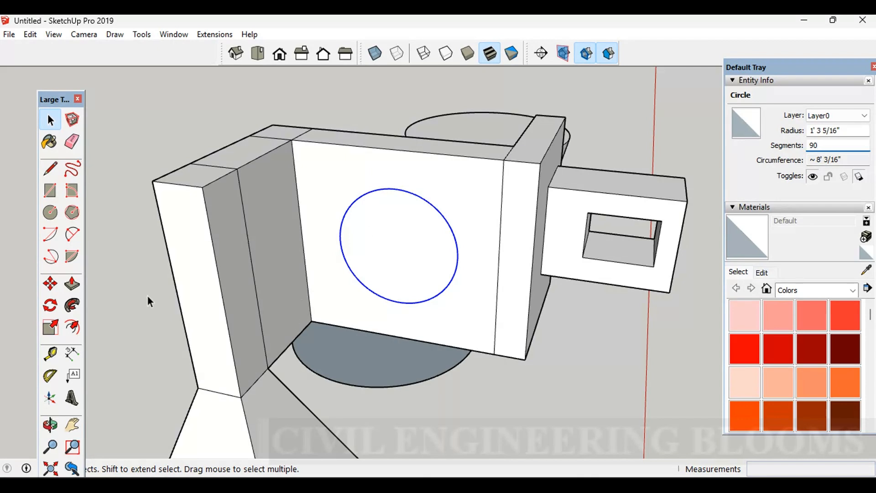
Step: Push the smoothed circle 10 3/4" through the wall to cut a round opening
{"action": "left_click", "coordinate": [72, 284]}
{"action": "left_click", "coordinate": [406, 239]}
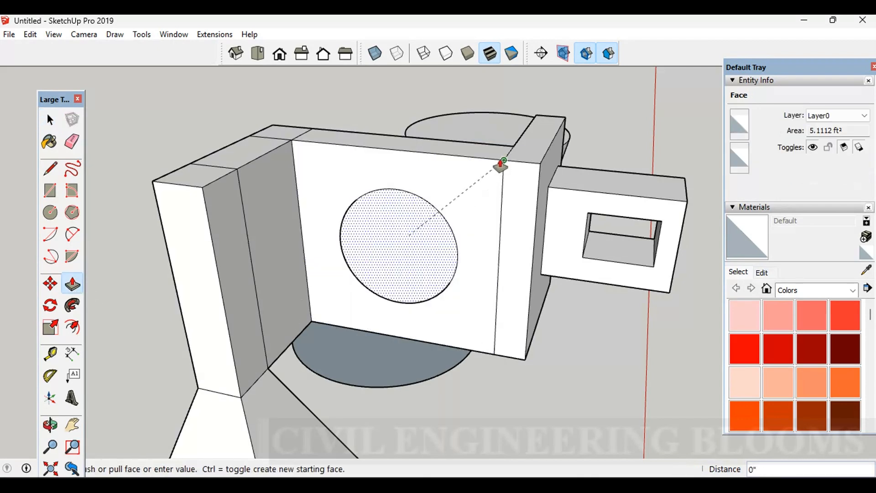
{"action": "left_click", "coordinate": [504, 153]}
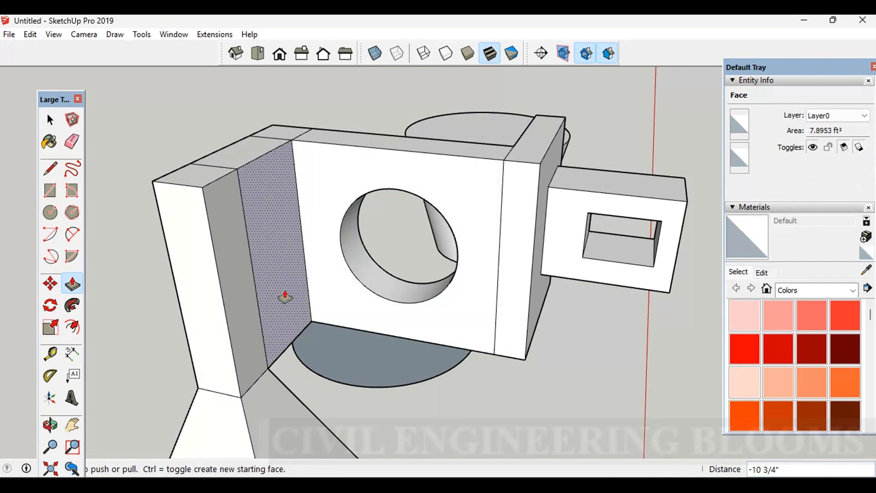
{"action": "key", "text": "space"}
Step: Pull the flat circle on the ground up 4' 6 3/16" with Push/Pull to form a cylinder
{"action": "scroll", "coordinate": [278, 184], "scroll_direction": "down", "scroll_amount": 4}
{"action": "middle_click_drag", "start_coordinate": [491, 354], "coordinate": [437, 271]}
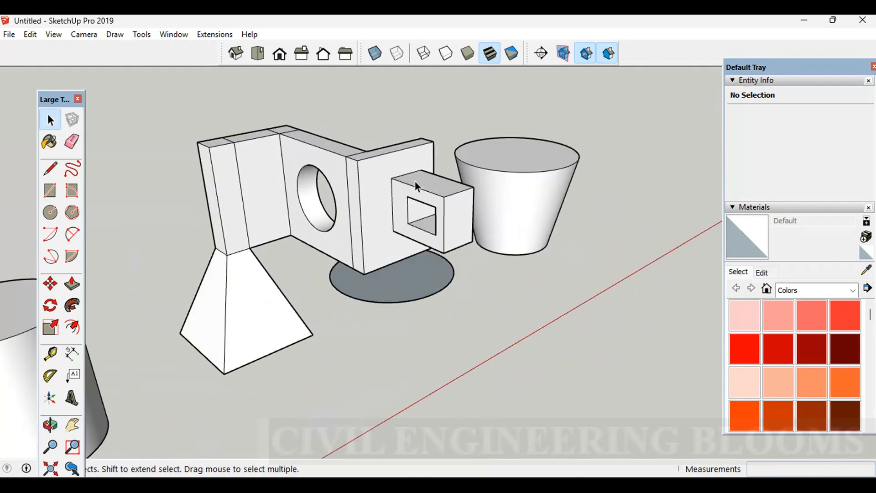
{"action": "scroll", "coordinate": [570, 229], "scroll_direction": "down", "scroll_amount": 2}
{"action": "scroll", "coordinate": [412, 212], "scroll_direction": "down", "scroll_amount": 2}
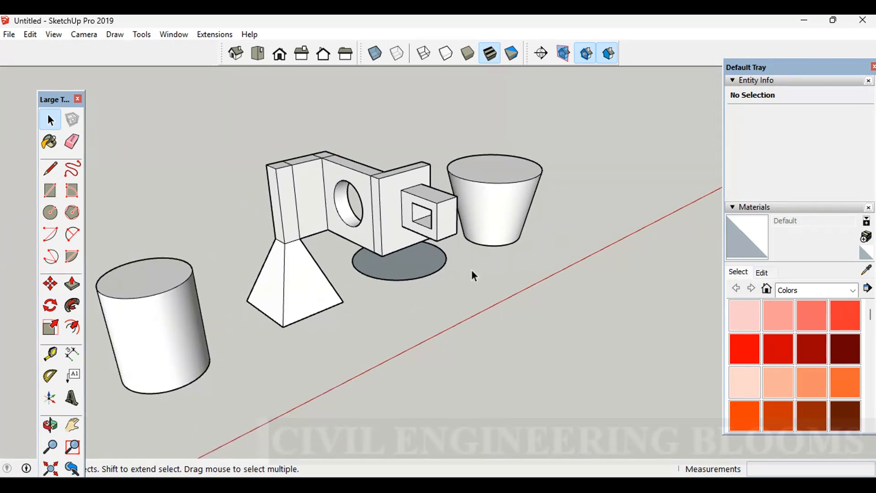
{"action": "middle_click_drag", "start_coordinate": [633, 239], "coordinate": [459, 249]}
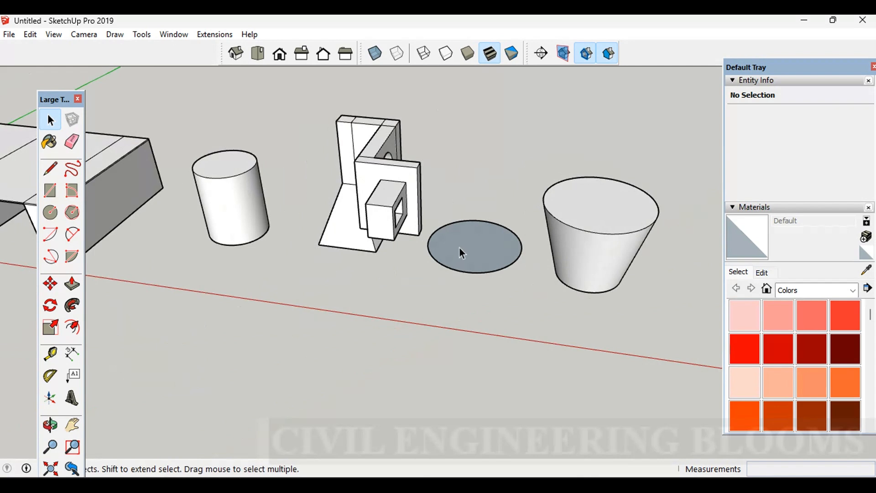
{"action": "key", "text": "p"}
{"action": "left_click", "coordinate": [492, 229]}
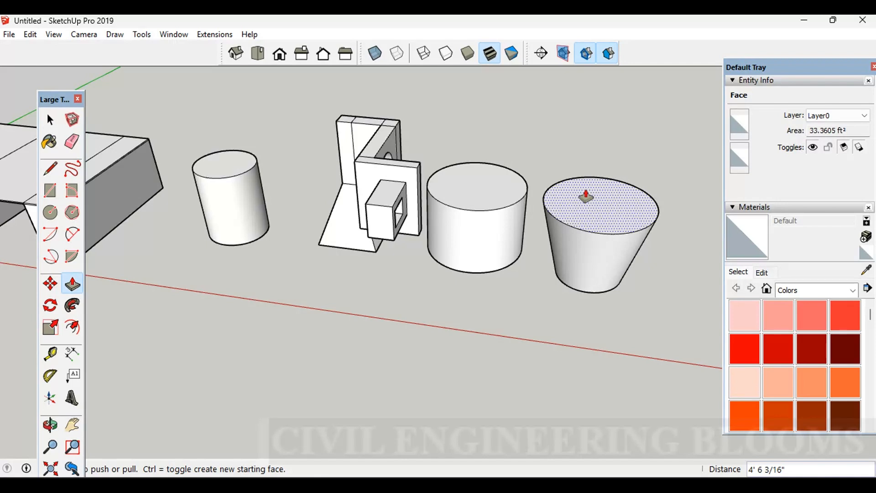
Step: Raise the new cylinder's top another 1' 9 3/4", and pull up a separate 3' 8 1/2" section from a new starting face
{"action": "left_click", "coordinate": [505, 196]}
{"action": "left_click", "coordinate": [498, 168]}
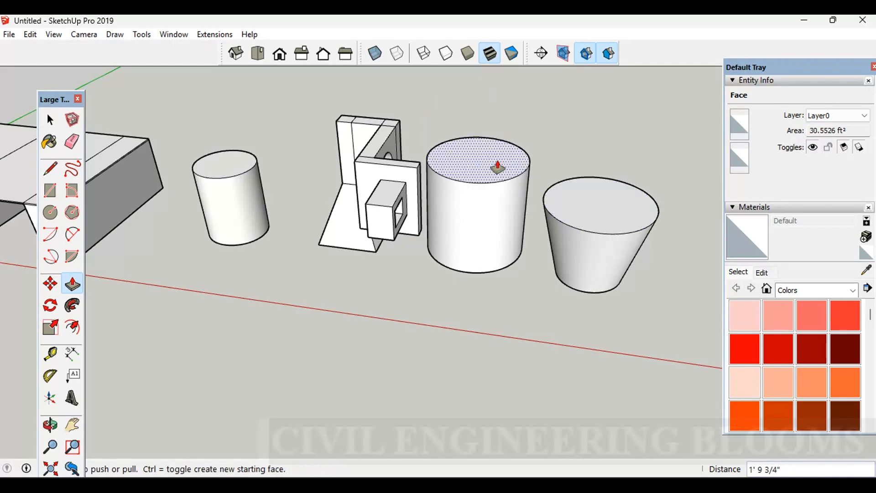
{"action": "left_click", "coordinate": [488, 176]}
{"action": "left_click", "coordinate": [473, 117]}
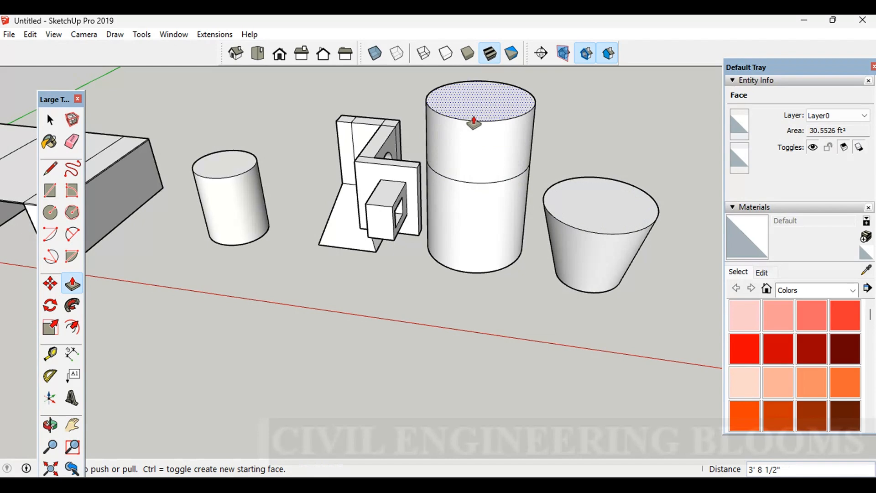
Step: Draw a small rectangle beside the block's rectangular opening and one about 1' 4" by 1' 2" at the upper edge of the wall's inner side face
{"action": "scroll", "coordinate": [400, 206], "scroll_direction": "up", "scroll_amount": 5}
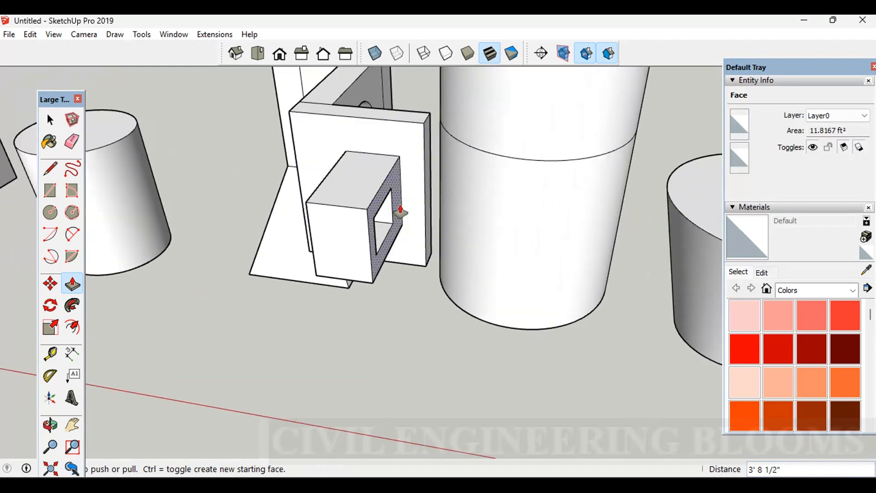
{"action": "key", "text": "o"}
{"action": "middle_click_drag", "start_coordinate": [397, 202], "coordinate": [663, 183]}
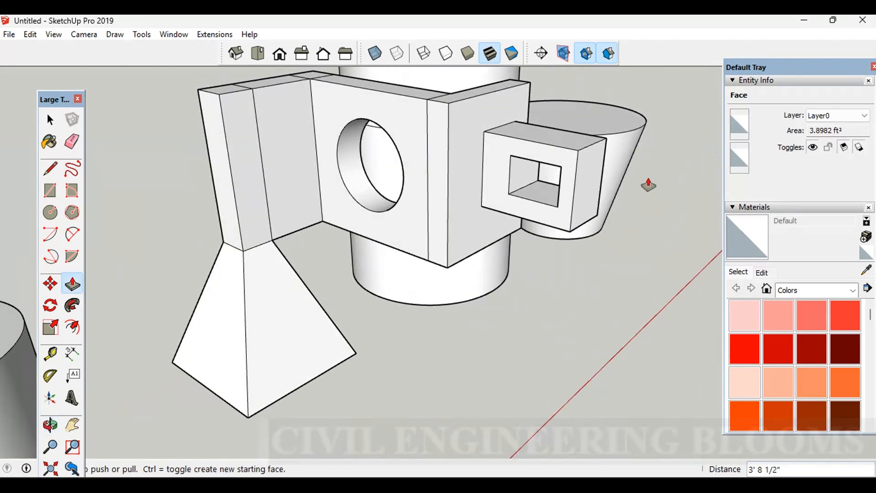
{"action": "key", "text": "space"}
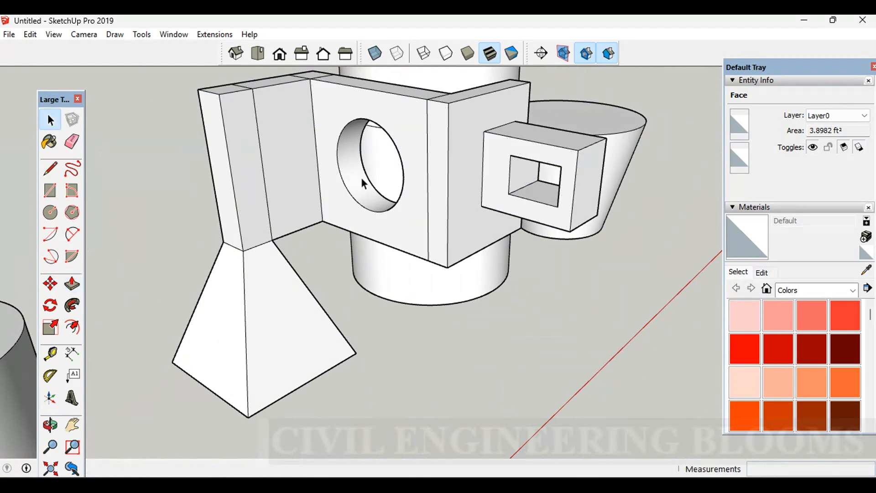
{"action": "left_click", "coordinate": [50, 191]}
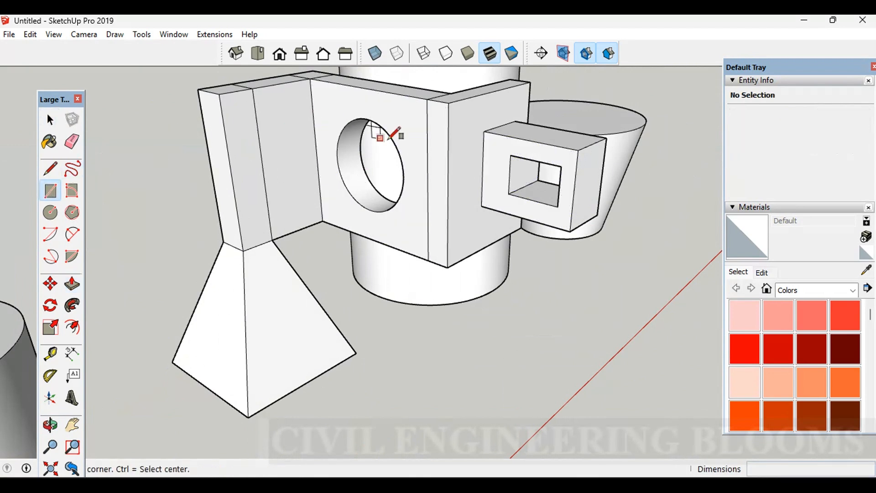
{"action": "left_click", "coordinate": [492, 150]}
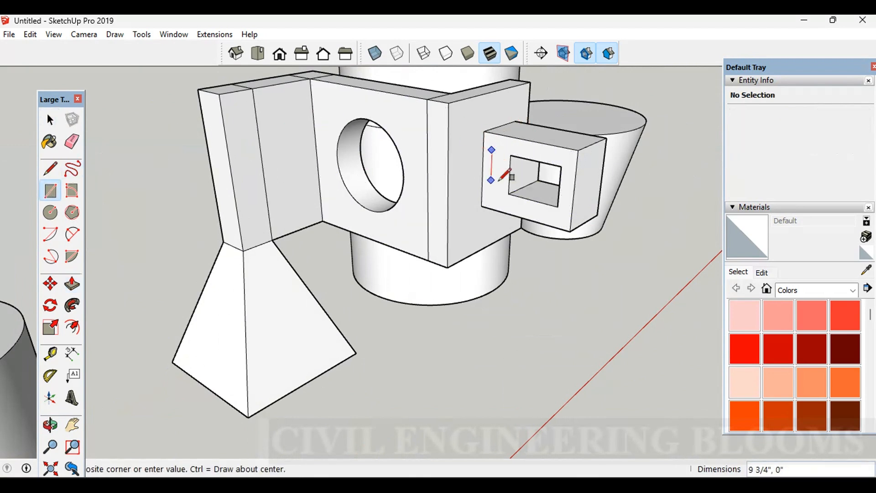
{"action": "left_click", "coordinate": [503, 175]}
{"action": "left_click", "coordinate": [253, 88]}
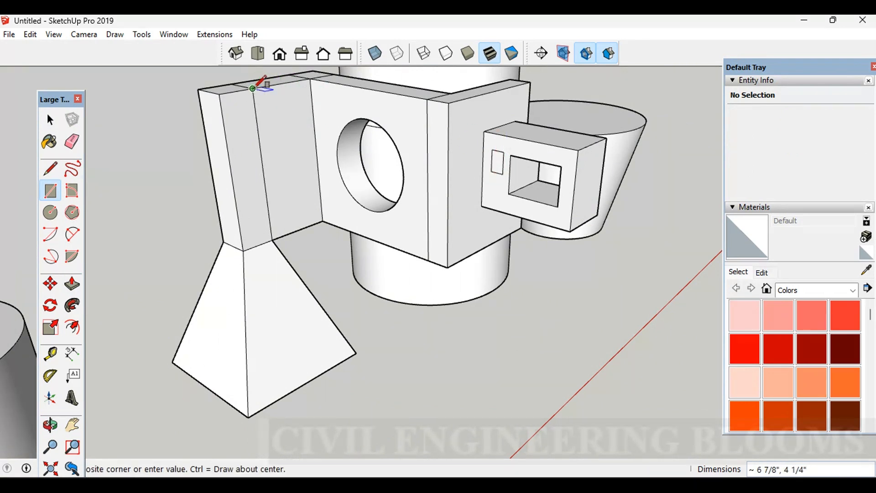
{"action": "left_click", "coordinate": [293, 132]}
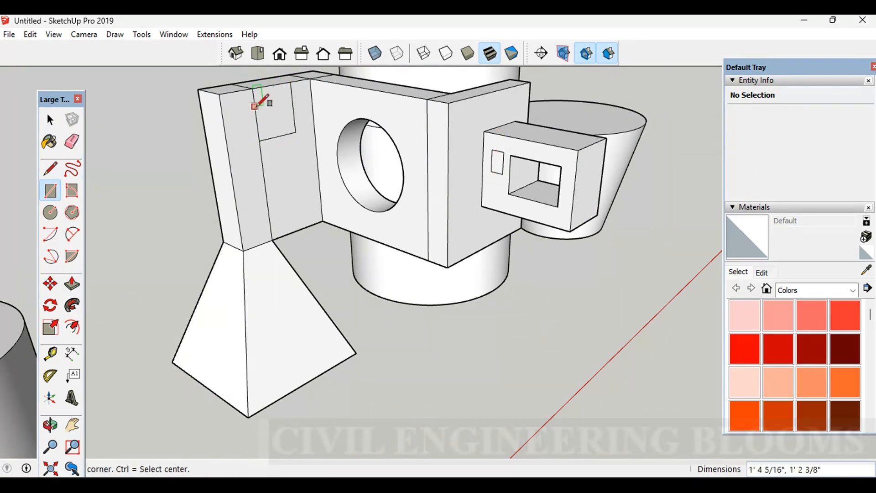
Step: Draw a rectangle about 1' 4" by 6" in the lower corner of the wall's narrow end face, just above the pyramid
{"action": "middle_click_drag", "start_coordinate": [167, 246], "coordinate": [352, 237]}
{"action": "left_click", "coordinate": [353, 234]}
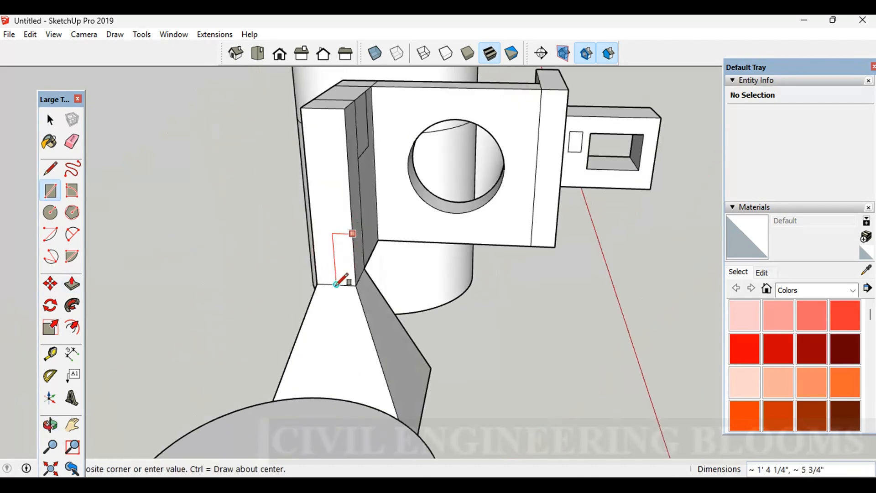
{"action": "left_click", "coordinate": [337, 285]}
Step: Push the rectangle above the pyramid in 4 7/16" to cut a notch in the wall's lower corner
{"action": "left_click", "coordinate": [78, 282]}
{"action": "scroll", "coordinate": [352, 273], "scroll_direction": "up", "scroll_amount": 3}
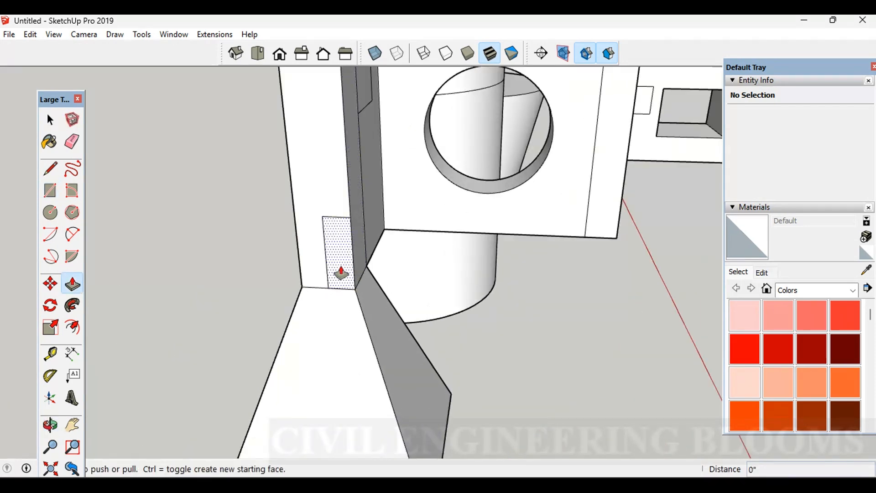
{"action": "left_click", "coordinate": [340, 269]}
{"action": "left_click", "coordinate": [372, 270]}
Step: Draw a rectangle about 1' 2" by 10 1/2" on the lower edge of the wall face with the round opening, against the vertical edge line
{"action": "middle_click_drag", "start_coordinate": [372, 270], "coordinate": [295, 264]}
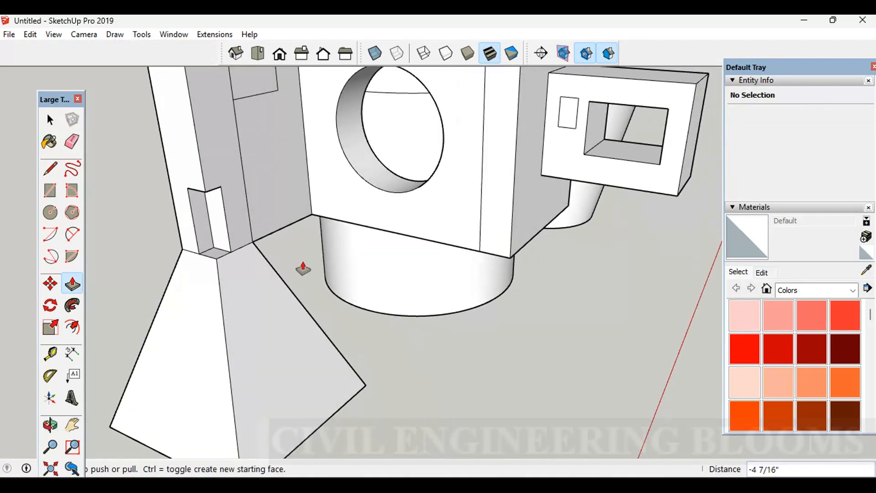
{"action": "key", "text": "r"}
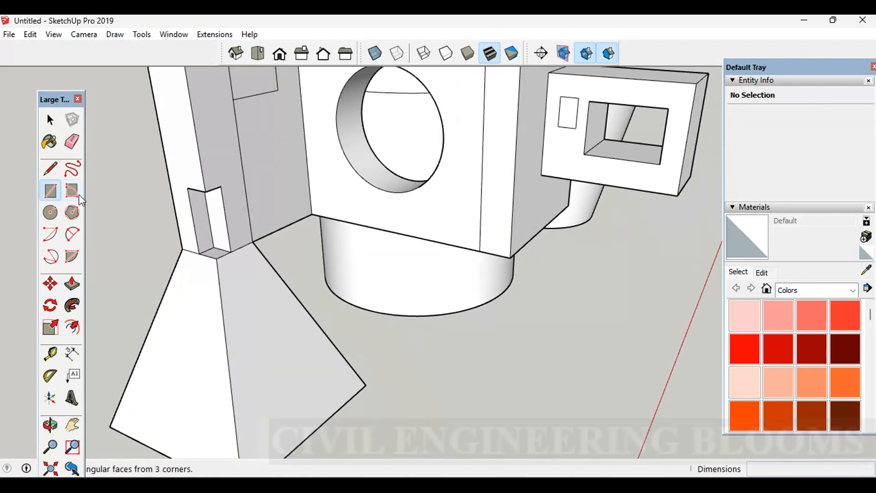
{"action": "left_click", "coordinate": [479, 251]}
{"action": "left_click", "coordinate": [441, 187]}
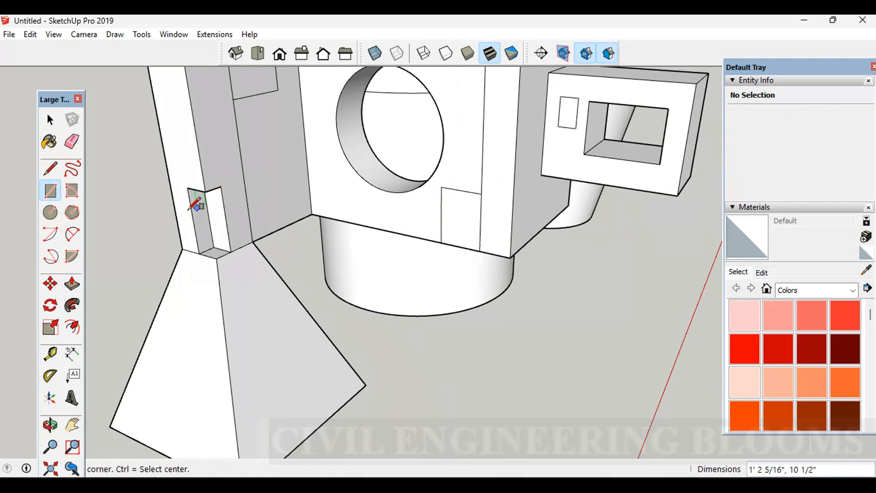
Step: Push the rectangle below the round opening in 2 15/16" to form a shallow recess
{"action": "left_click", "coordinate": [72, 285]}
{"action": "left_click", "coordinate": [456, 231]}
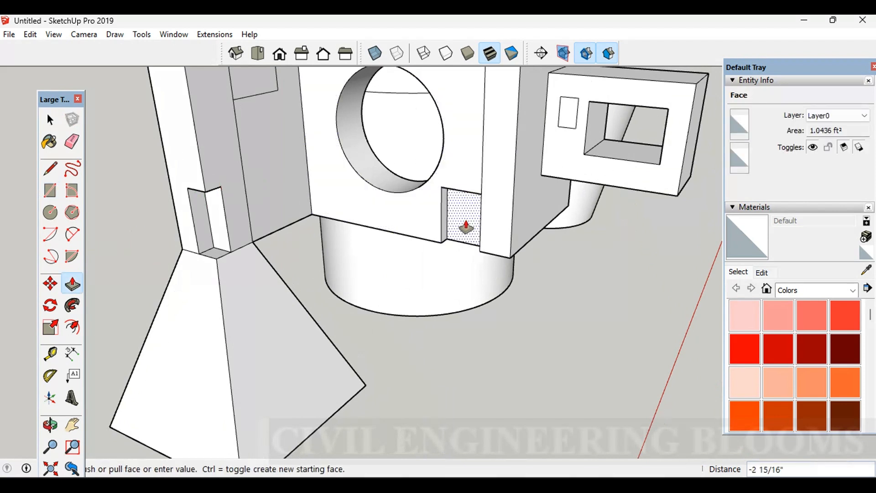
{"action": "left_click", "coordinate": [466, 227]}
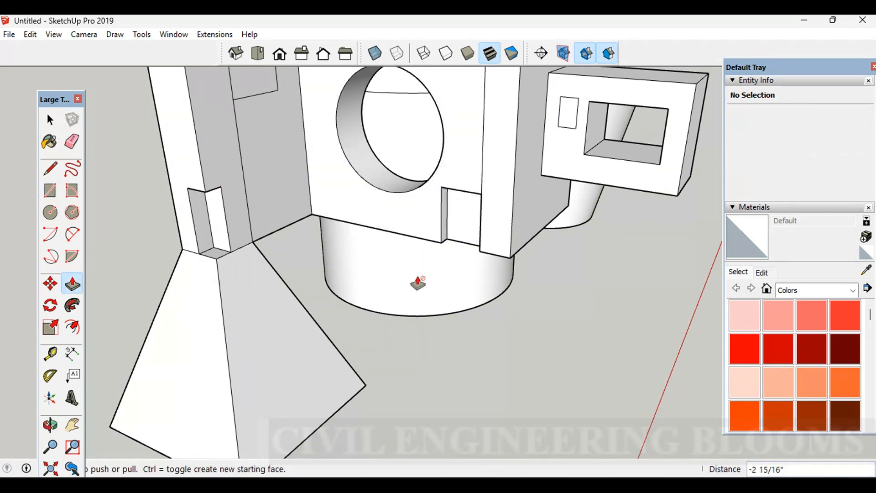
{"action": "left_click", "coordinate": [470, 222]}
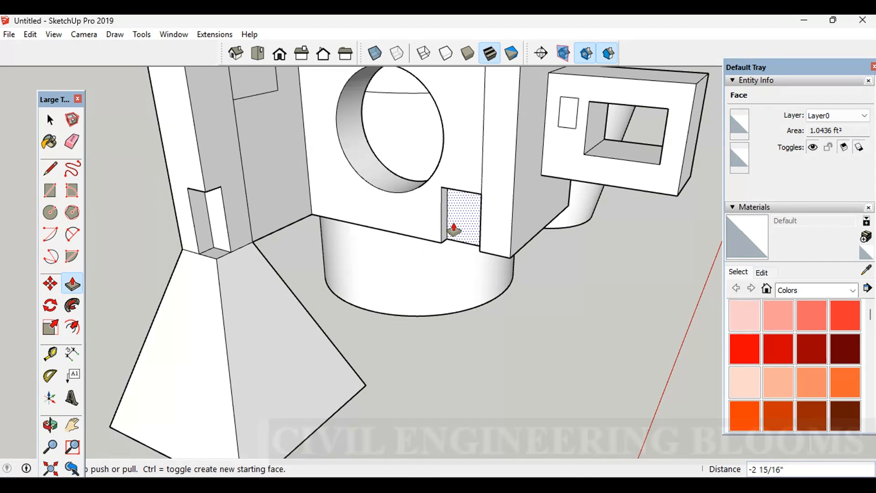
{"action": "key", "text": "space"}
{"action": "scroll", "coordinate": [415, 248], "scroll_direction": "down", "scroll_amount": 5}
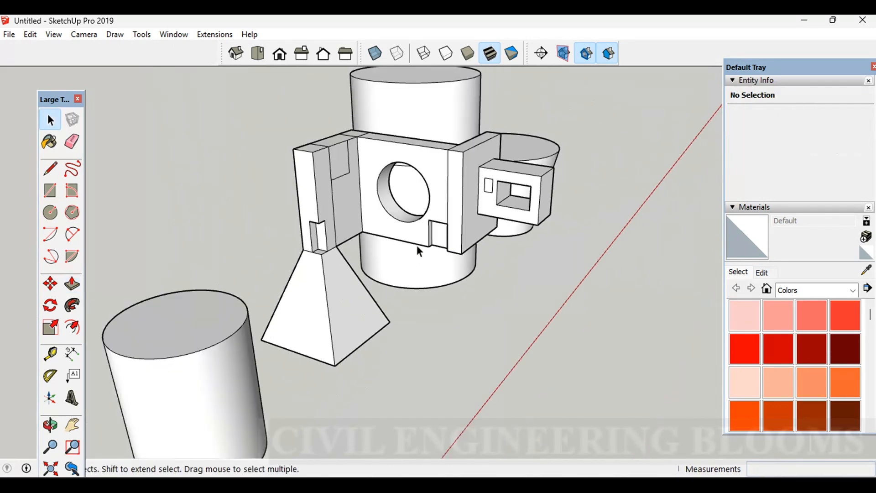
{"action": "middle_click_drag", "start_coordinate": [542, 249], "coordinate": [236, 274]}
{"action": "scroll", "coordinate": [384, 267], "scroll_direction": "down", "scroll_amount": 3}
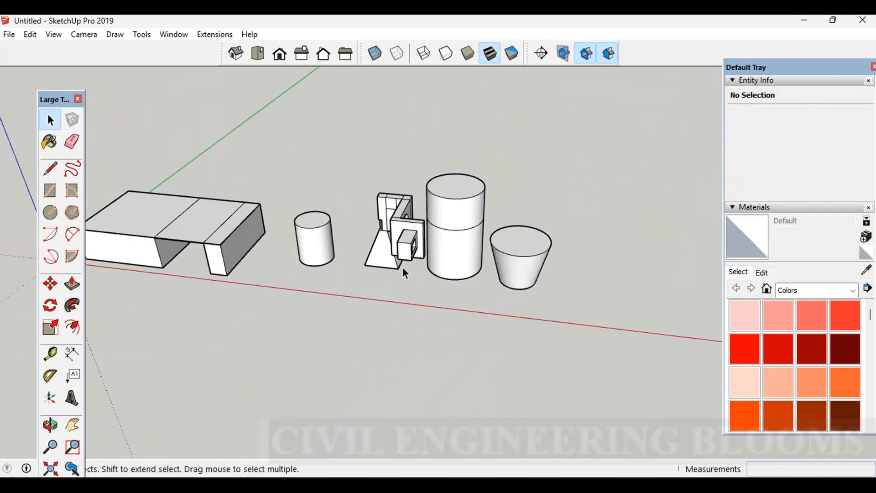